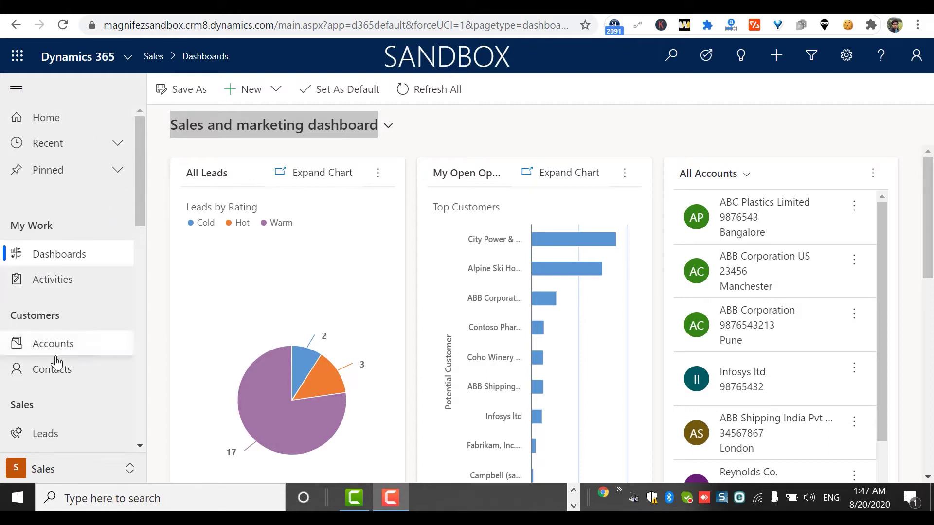
# Step: Switch to the Service area and look at the dashboards available there
pyautogui.click(68, 468)
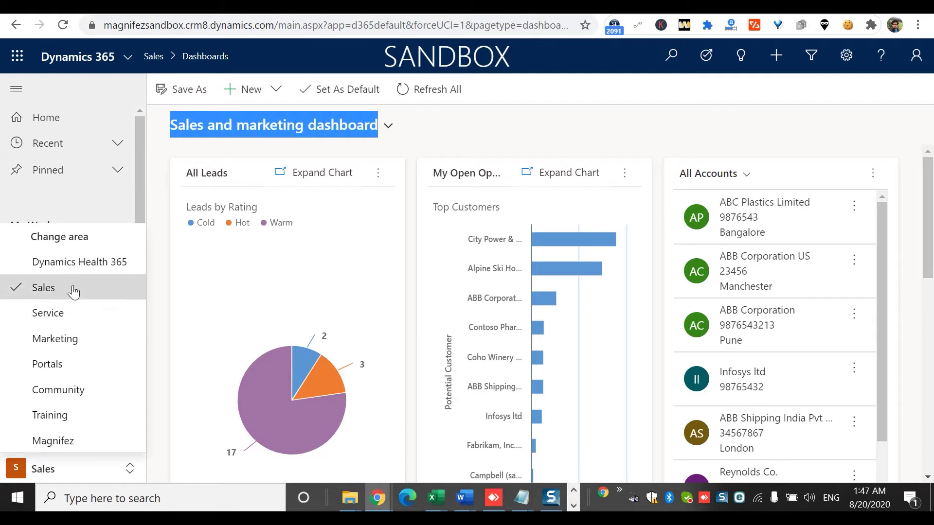
pyautogui.click(83, 320)
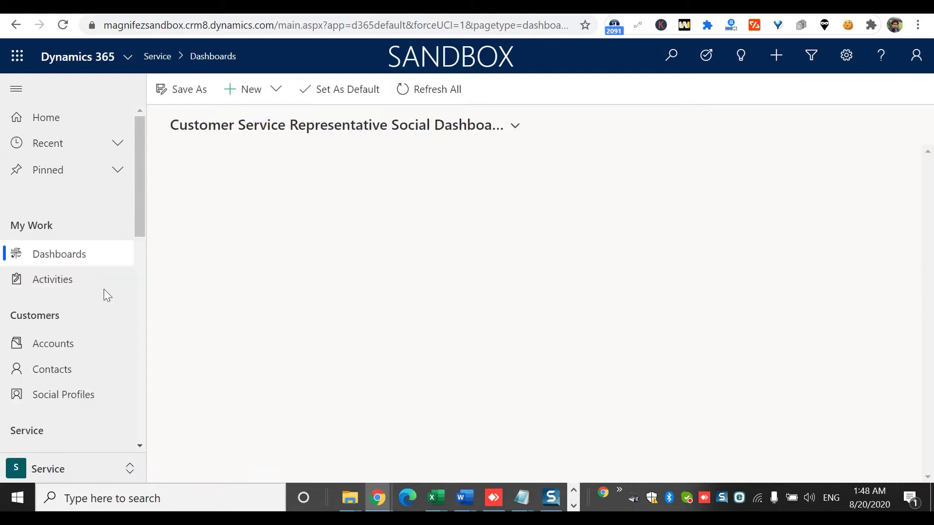
pyautogui.click(513, 126)
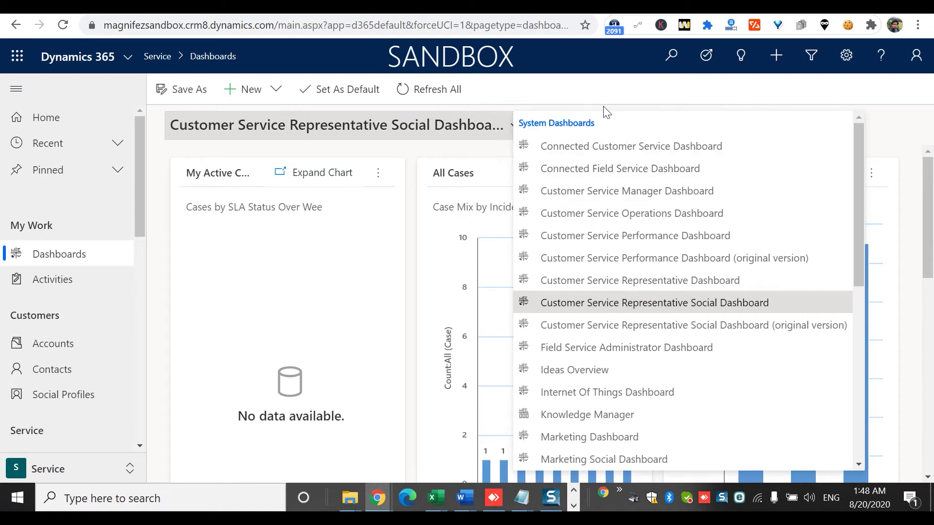
pyautogui.click(606, 109)
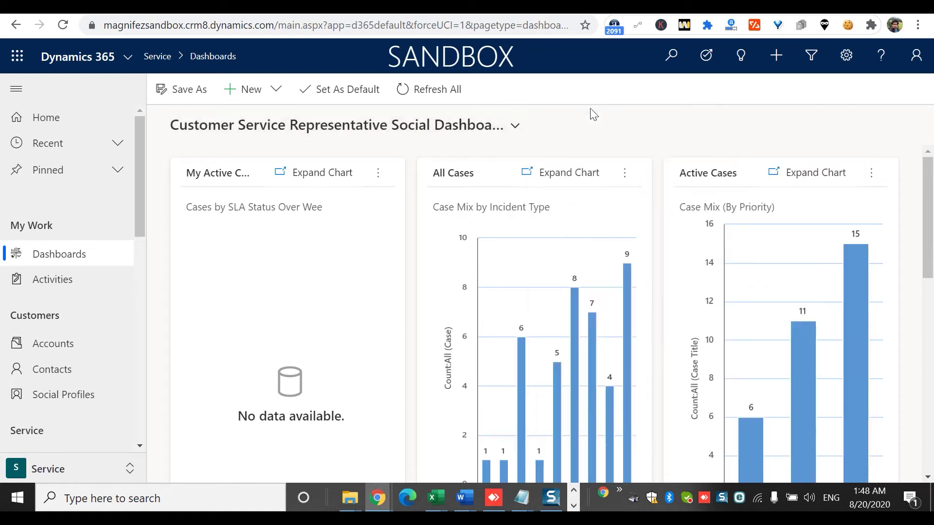
# Step: Return to the Sales area's dashboards and look at which ones can be selected
pyautogui.click(88, 471)
pyautogui.click(69, 295)
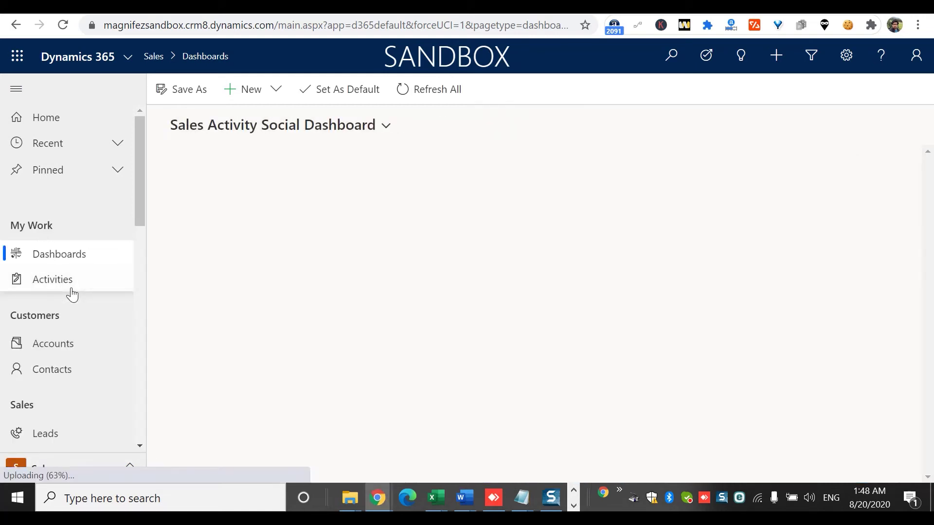
pyautogui.click(46, 262)
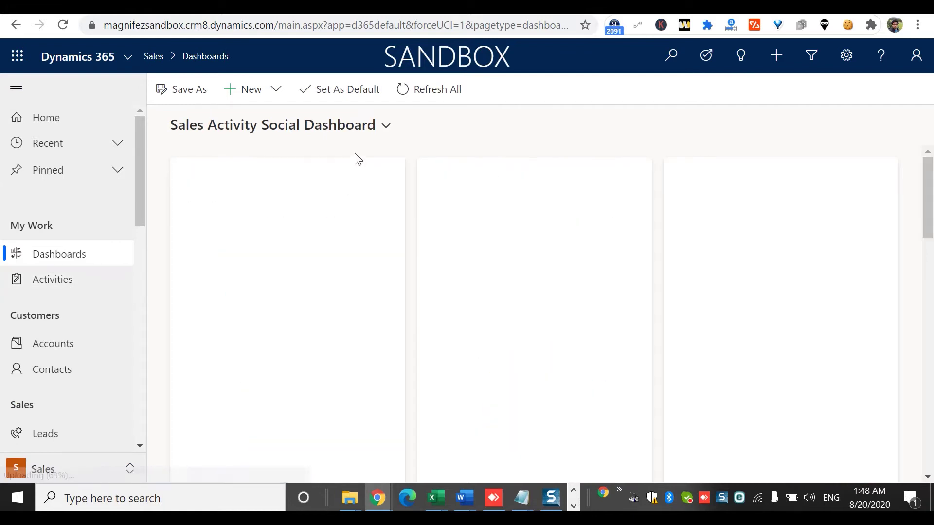
pyautogui.click(384, 135)
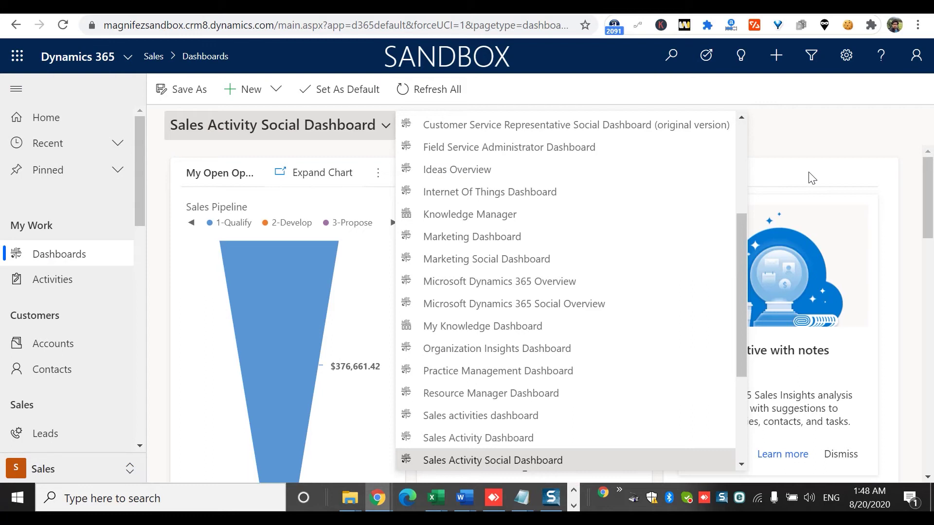
pyautogui.click(839, 141)
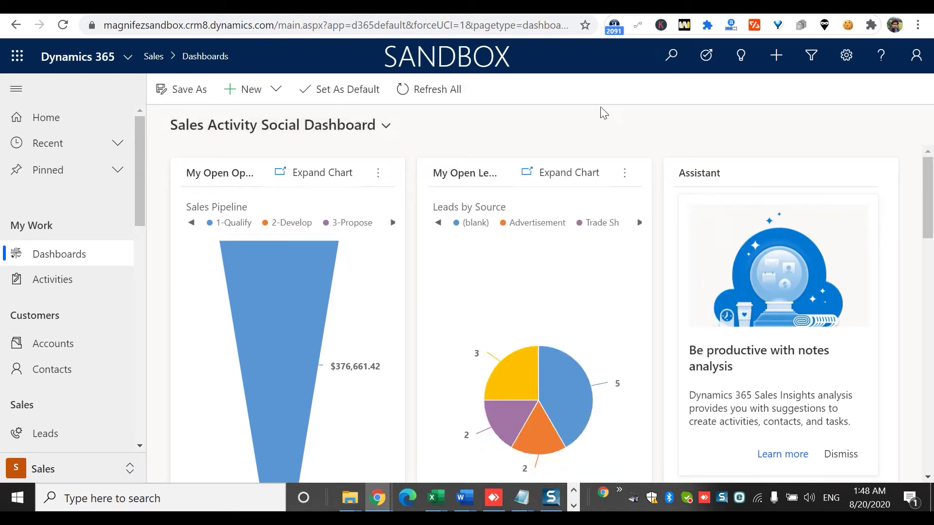
# Step: Check which dashboard types can be created and examine the rest of the Sales Activity Social Dashboard
pyautogui.click(278, 90)
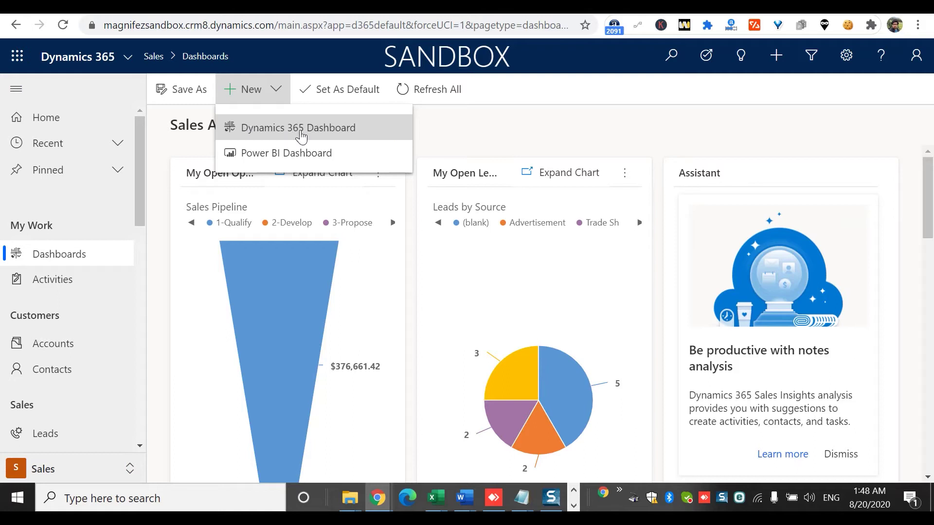
pyautogui.click(469, 135)
pyautogui.moveTo(932, 185); pyautogui.dragTo(921, 396)
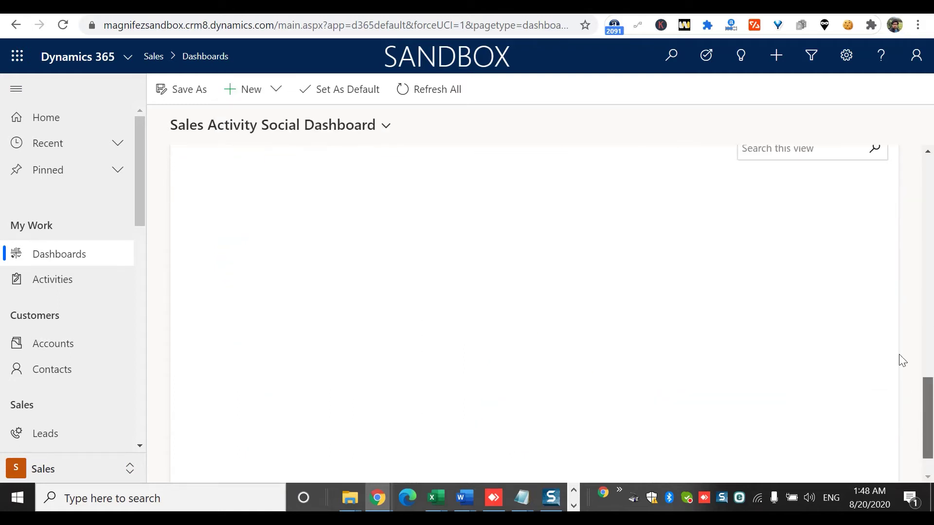
pyautogui.scroll(15, 903, 360)
# Step: Browse the complete list of system dashboards from end to end
pyautogui.click(386, 135)
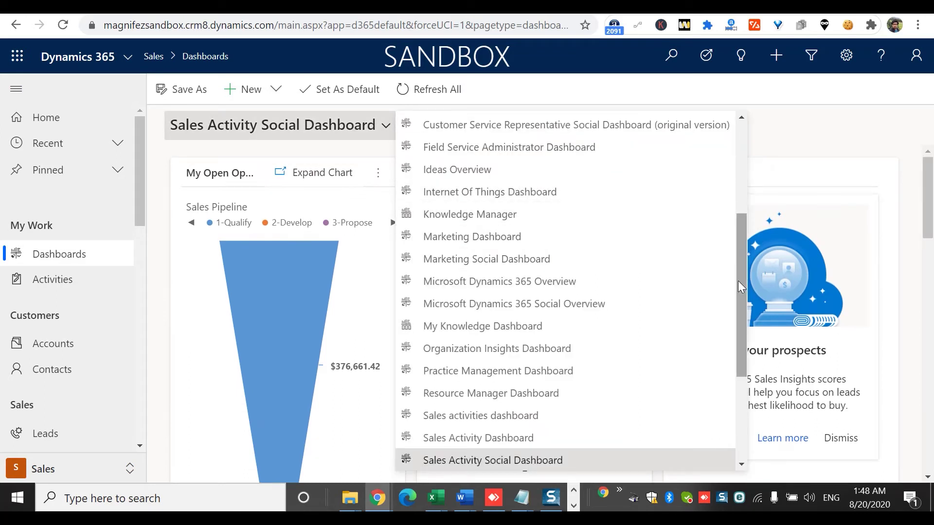
pyautogui.rightClick(739, 443)
pyautogui.click(739, 442)
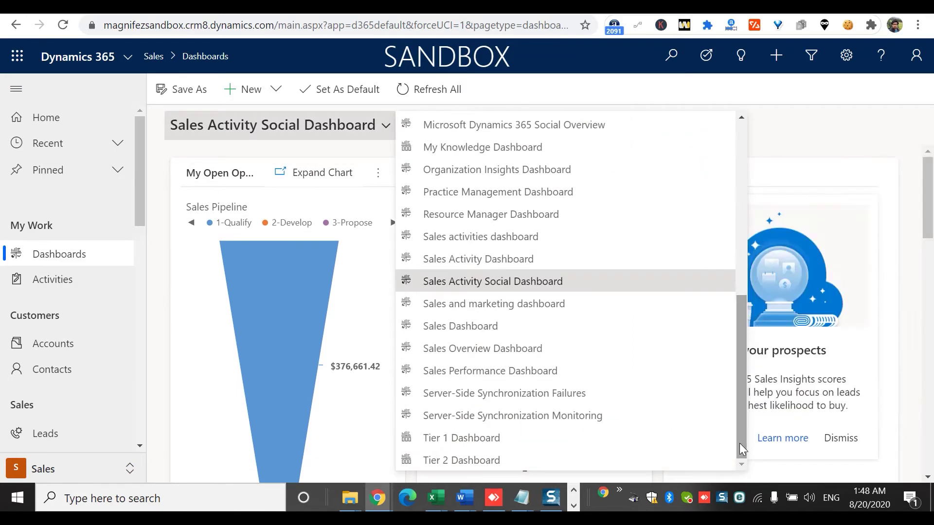
pyautogui.moveTo(740, 444); pyautogui.dragTo(739, 176)
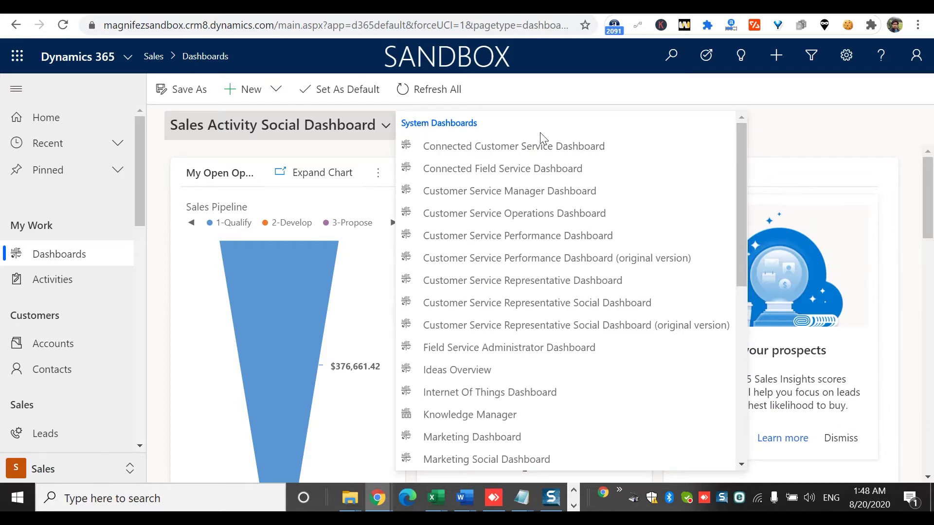
pyautogui.click(793, 130)
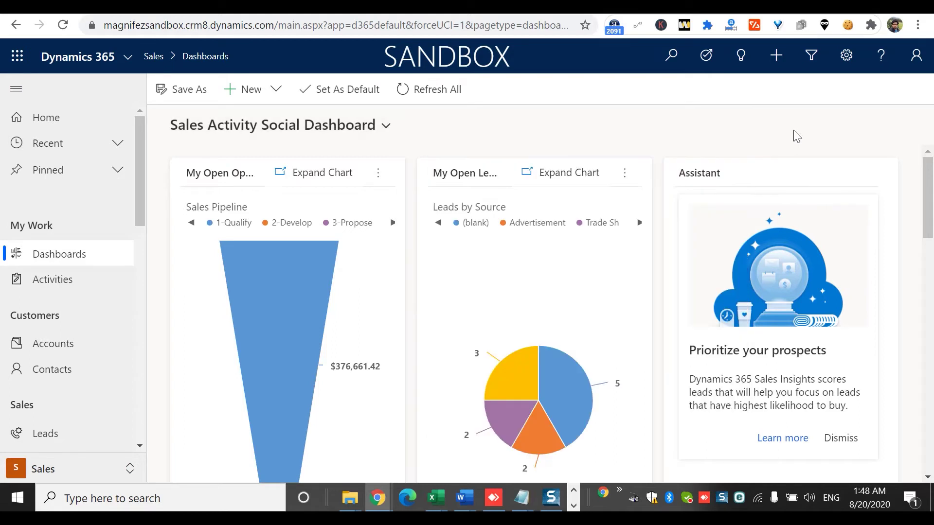
# Step: Create a new Dynamics 365 dashboard using the 4-Column Overview Dashboard layout
pyautogui.click(284, 94)
pyautogui.click(276, 136)
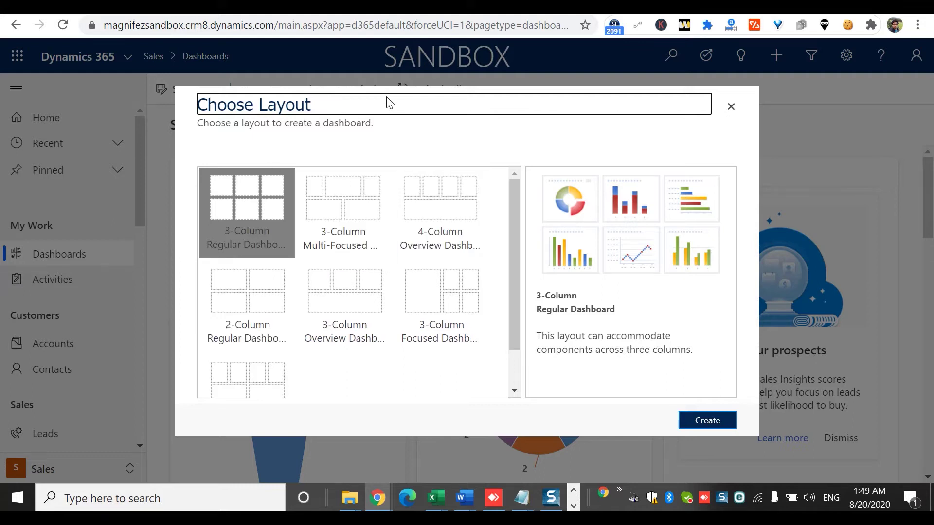
pyautogui.click(365, 209)
pyautogui.click(363, 300)
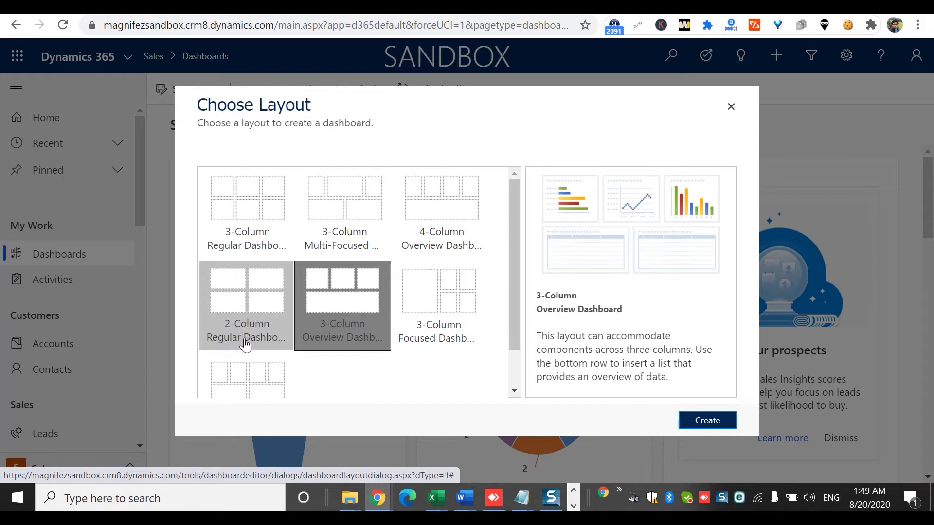
pyautogui.click(444, 197)
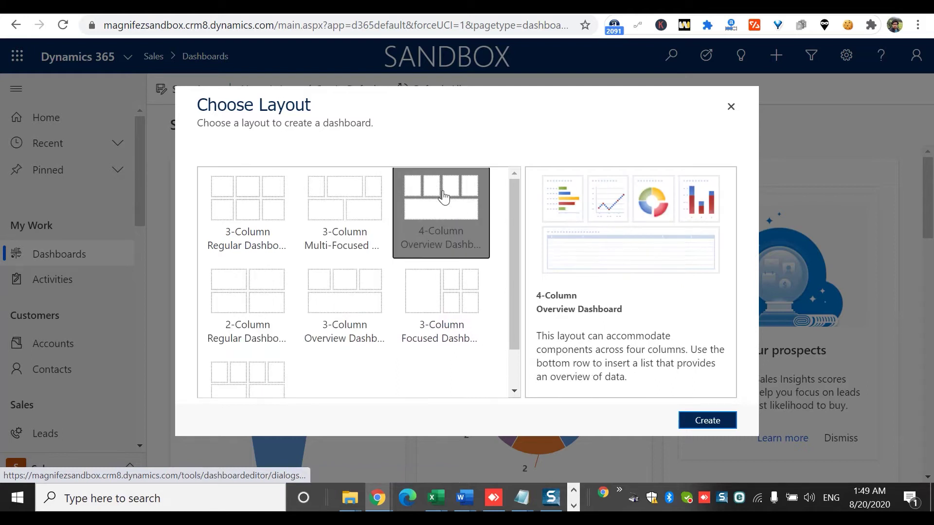
pyautogui.click(702, 422)
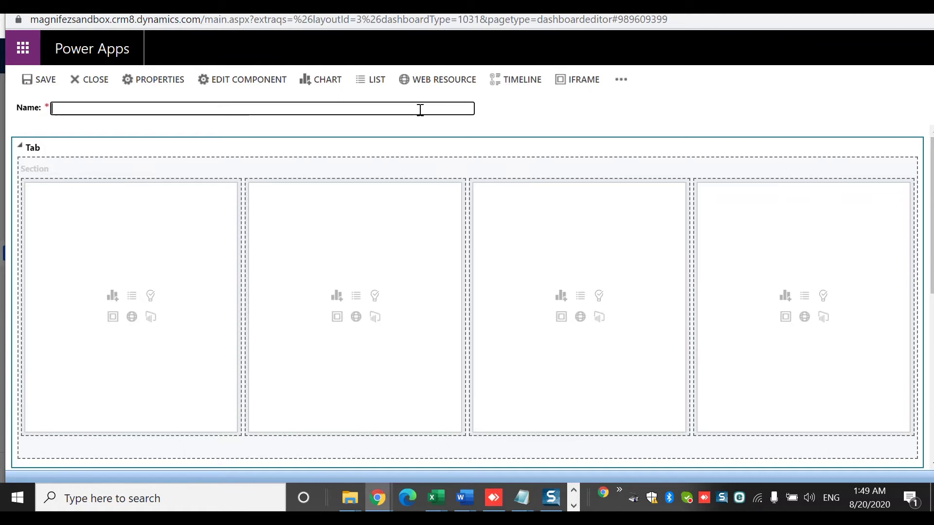
# Step: Name the dashboard "Sales performance dashboard - individual" and save it
pyautogui.write('Sales performance dash')
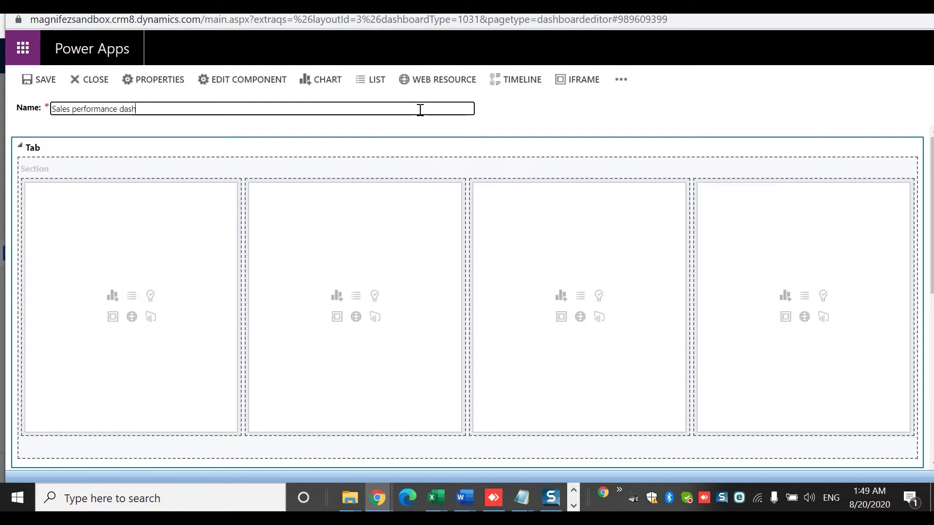
pyautogui.write('board - individual')
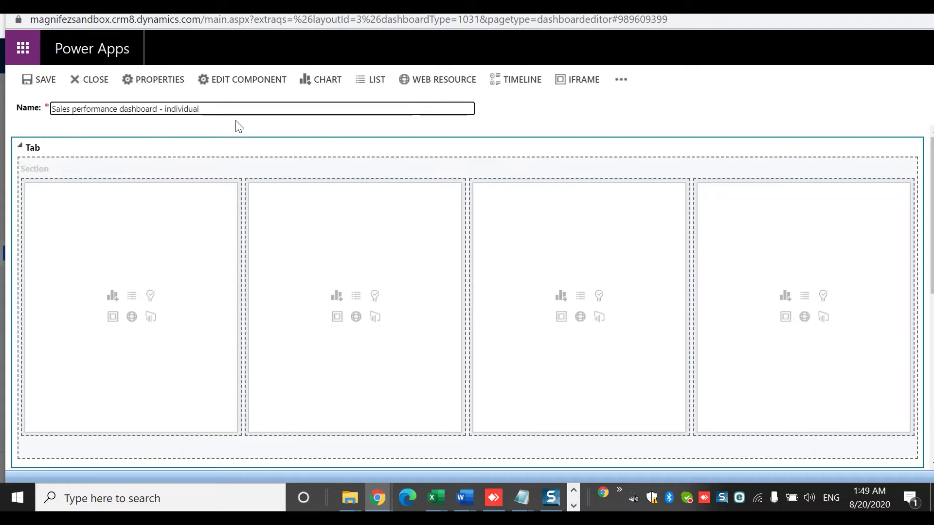
pyautogui.moveTo(217, 109); pyautogui.dragTo(50, 109)
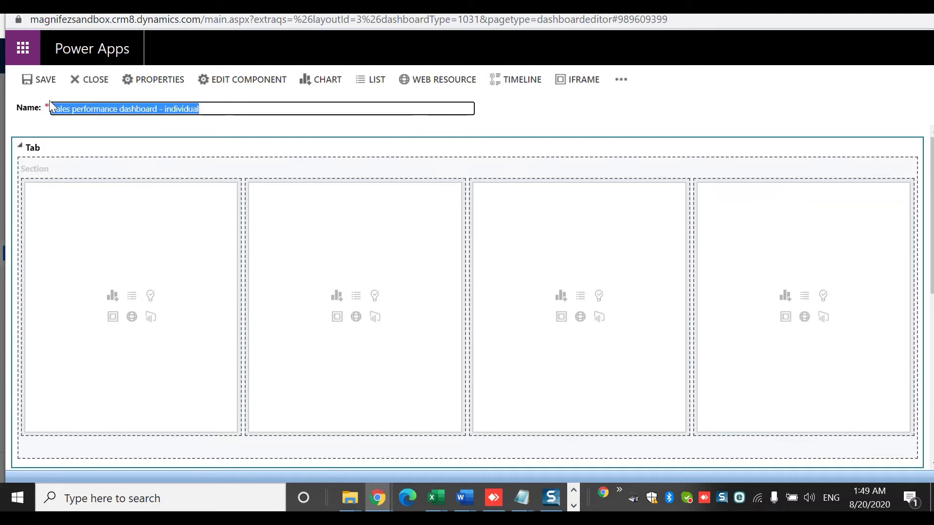
pyautogui.click(39, 81)
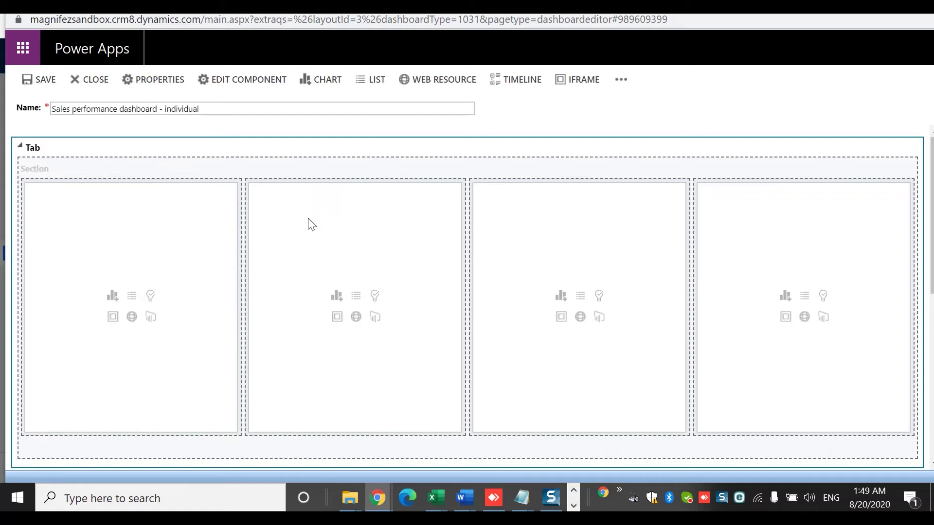
# Step: Add a Lead chart to the first column, using the All Leads view and the Leads by Owner chart
pyautogui.moveTo(931, 181)
pyautogui.mouseDown()
pyautogui.moveTo(928, 385)
pyautogui.moveTo(930, 167)
pyautogui.mouseUp()
pyautogui.click(109, 301)
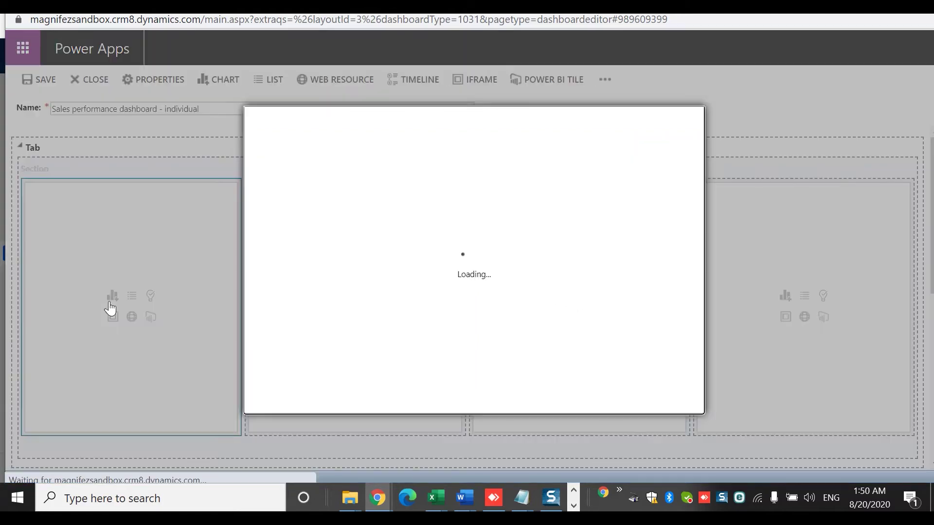
pyautogui.click(323, 220)
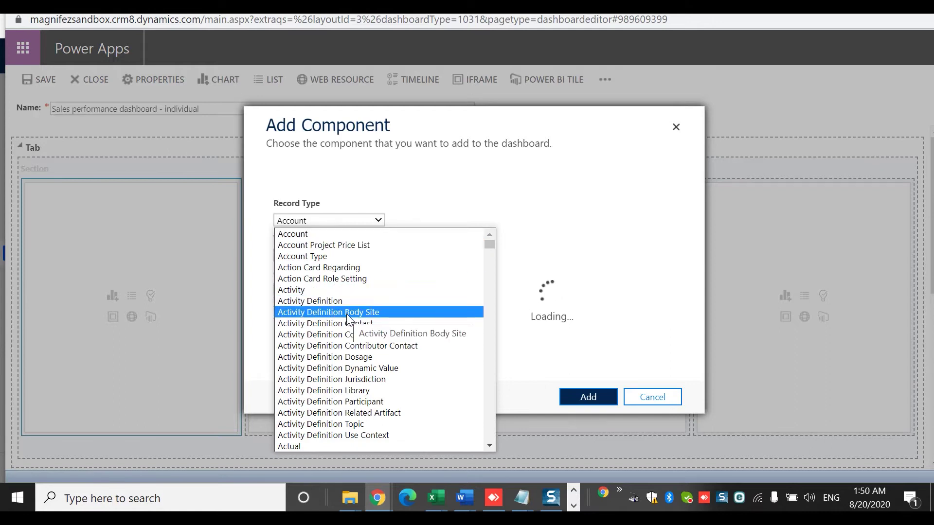
pyautogui.press('l')
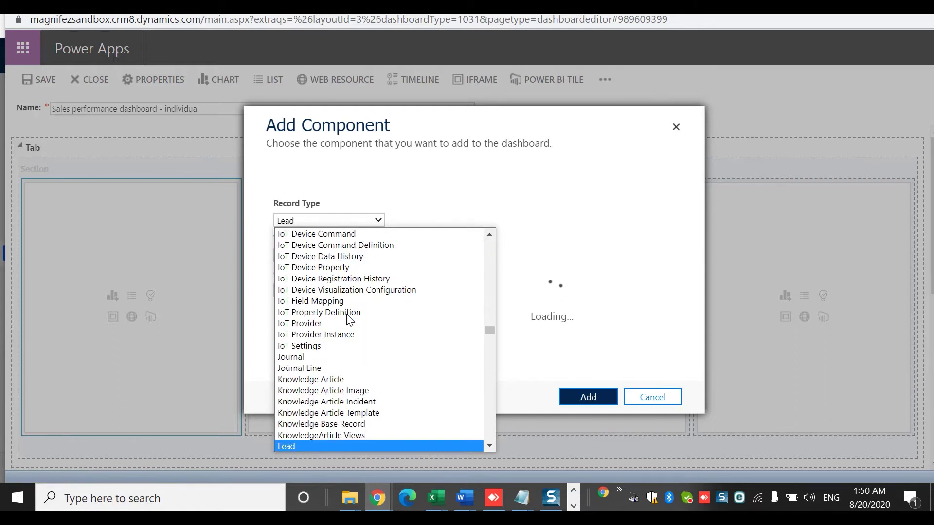
pyautogui.press('Return')
pyautogui.click(350, 257)
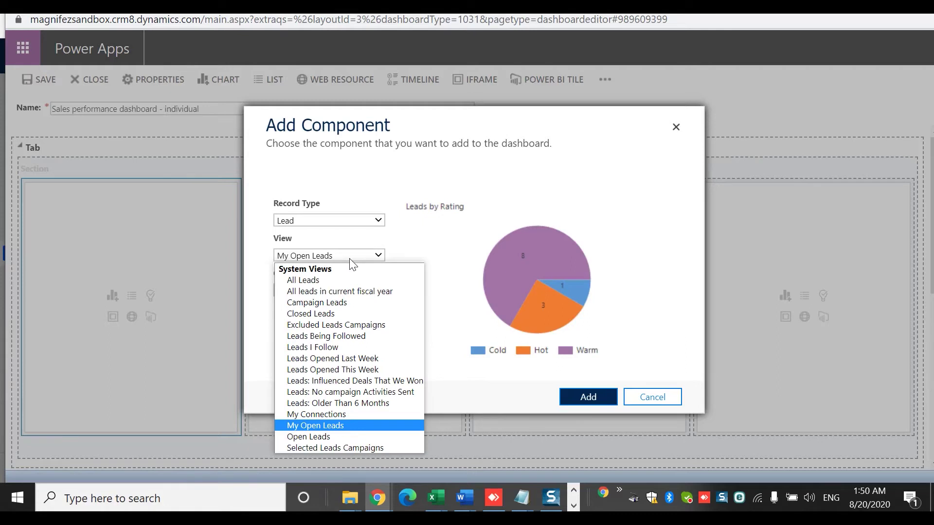
pyautogui.click(325, 281)
pyautogui.click(349, 298)
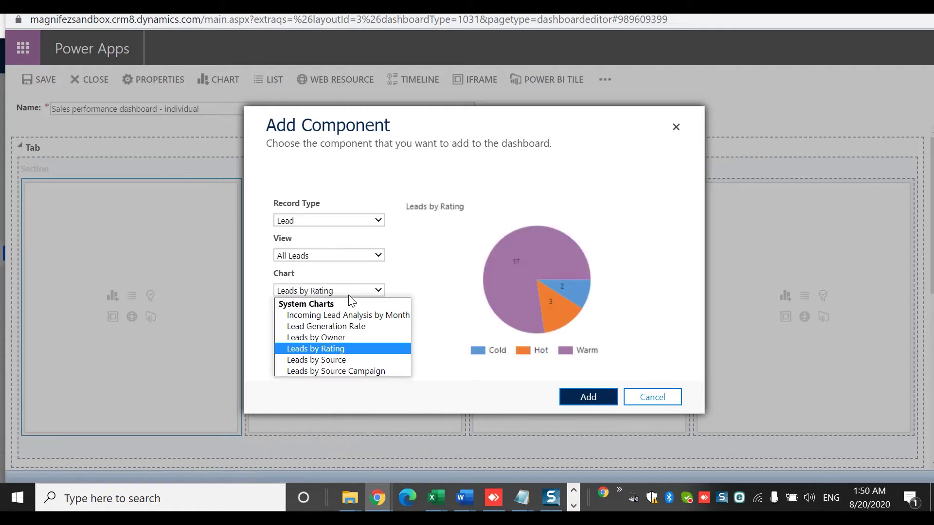
pyautogui.click(349, 338)
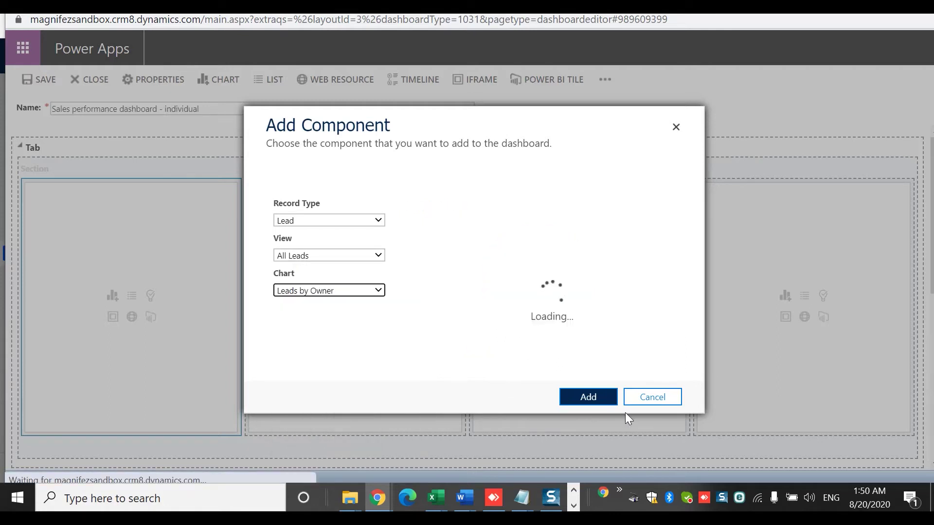
pyautogui.click(604, 403)
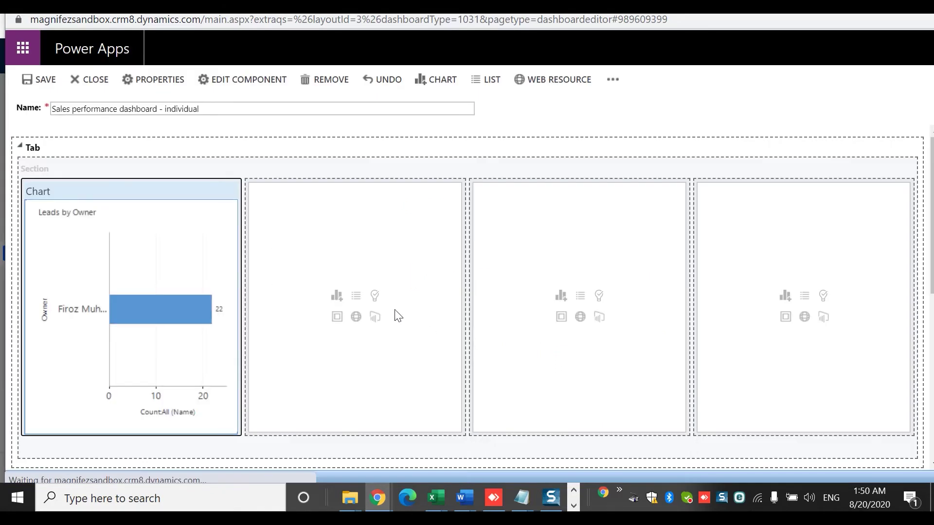
# Step: Add the Leads by Rating chart for the Lead record type to the second column
pyautogui.click(333, 300)
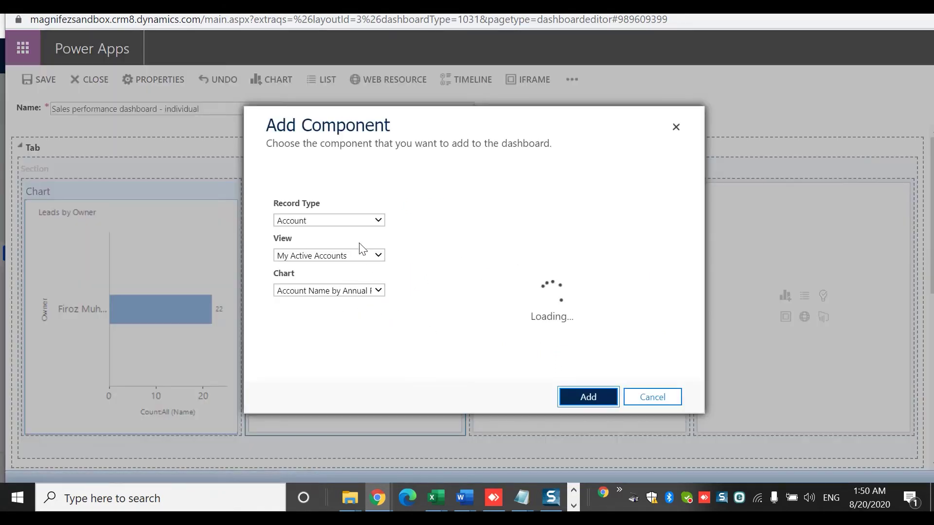
pyautogui.click(341, 222)
pyautogui.press('l')
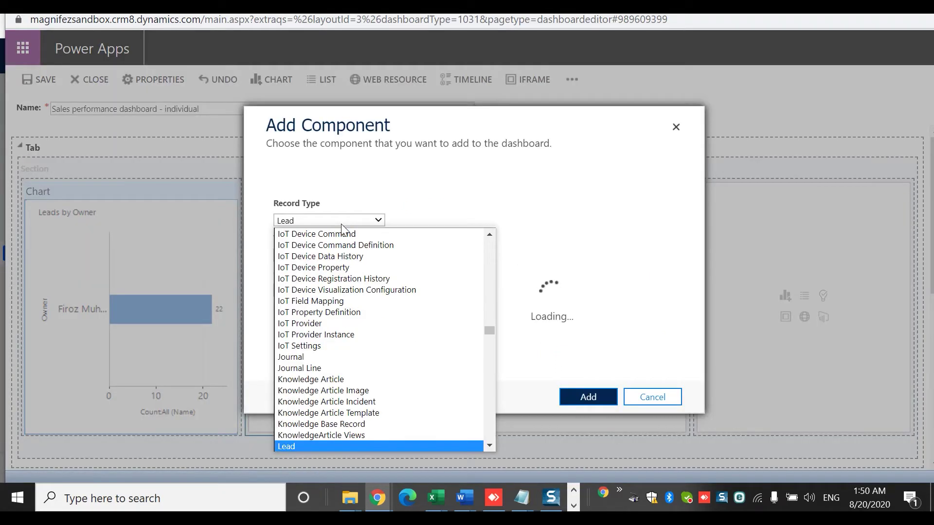
pyautogui.click(341, 224)
pyautogui.click(355, 292)
pyautogui.click(355, 292)
pyautogui.click(589, 399)
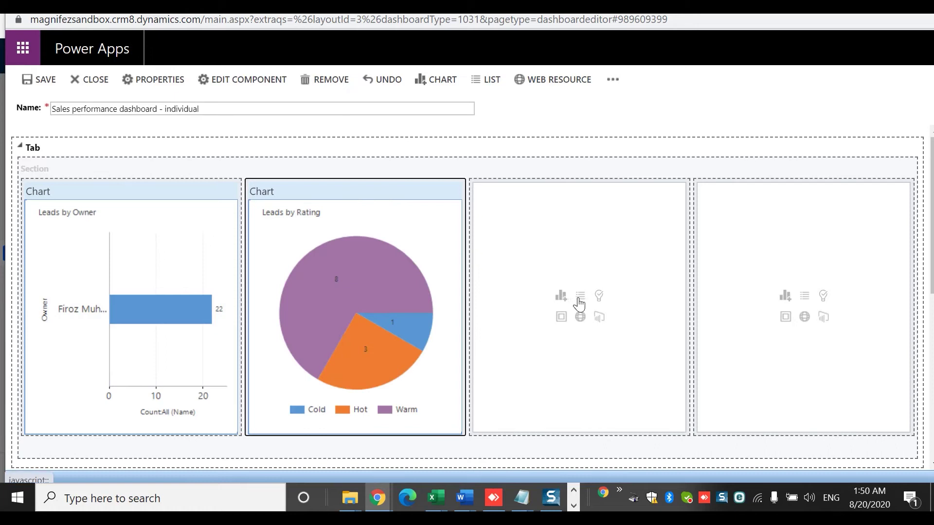
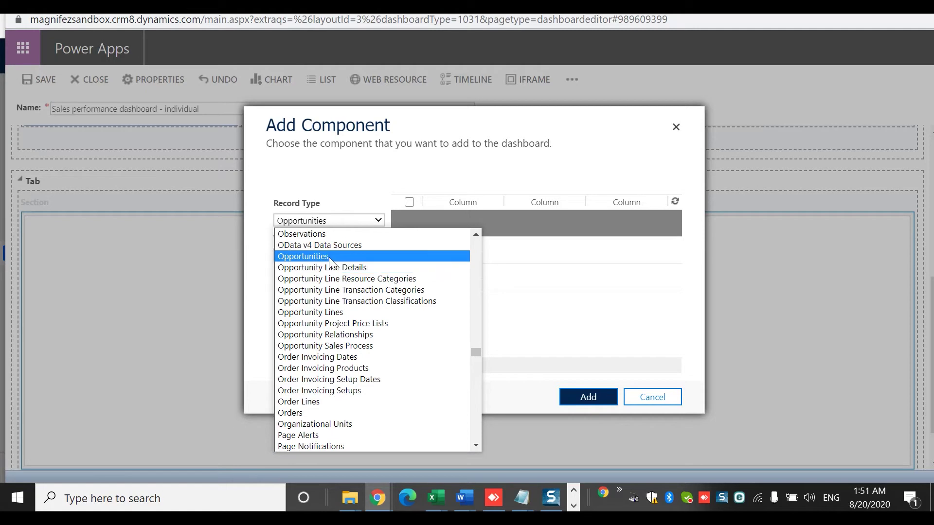
# Step: Add an Opportunities list with the Open Opportunities view to the wide section below the chart columns
pyautogui.click(370, 259)
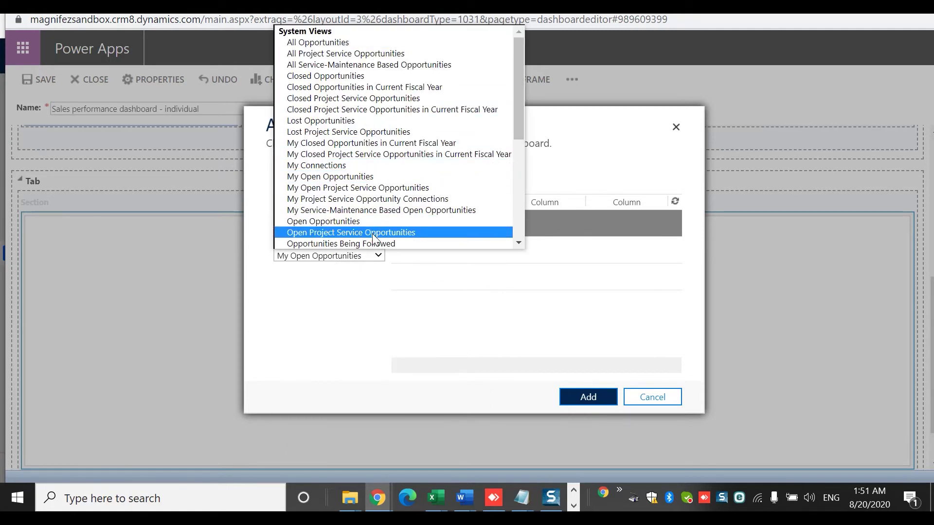
pyautogui.click(384, 221)
pyautogui.click(576, 395)
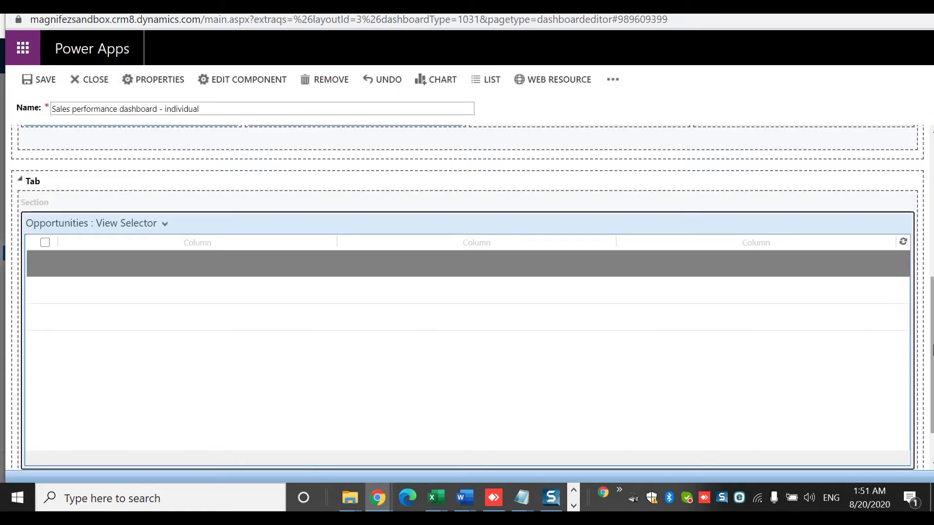
# Step: Add the web resource adx_ace/ace_js.html to the empty fourth column, finding it through WebResource Lookup View For HTML
pyautogui.scroll(6, 932, 348)
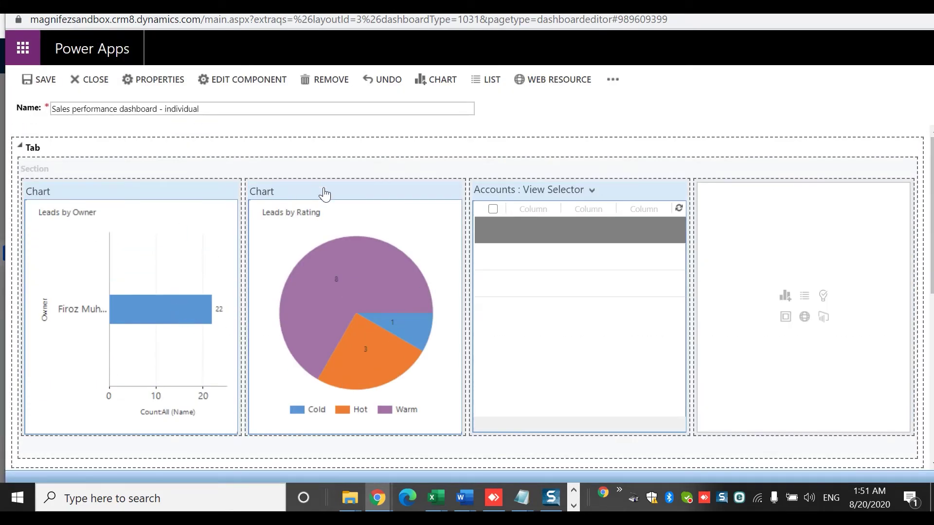
pyautogui.click(805, 319)
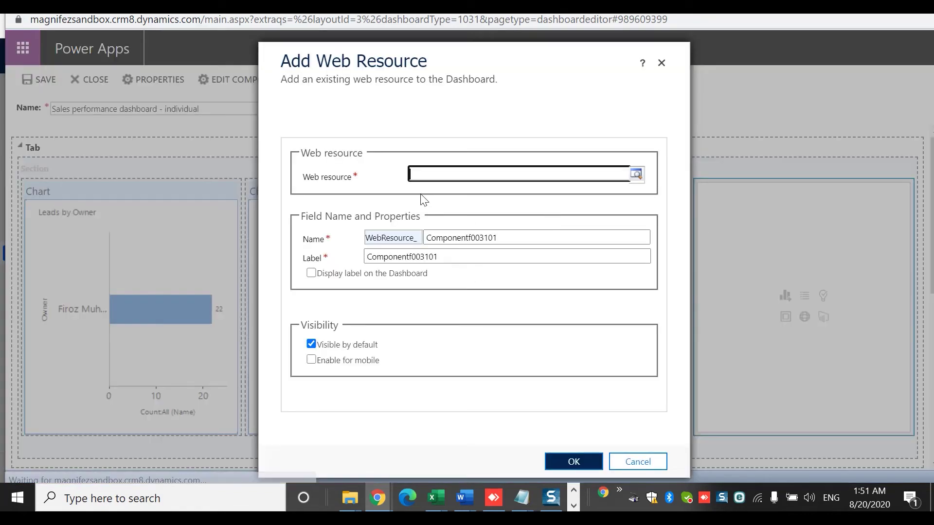
pyautogui.click(577, 183)
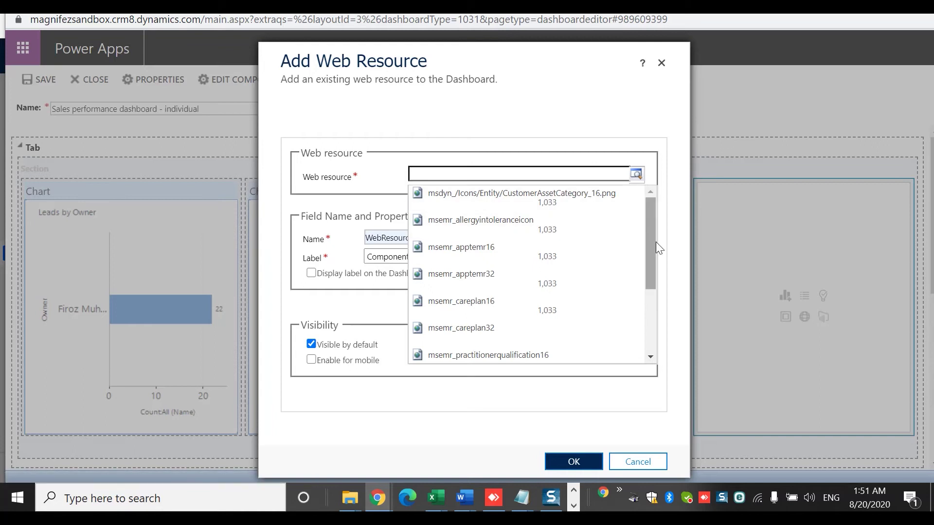
pyautogui.scroll(-3, 651, 341)
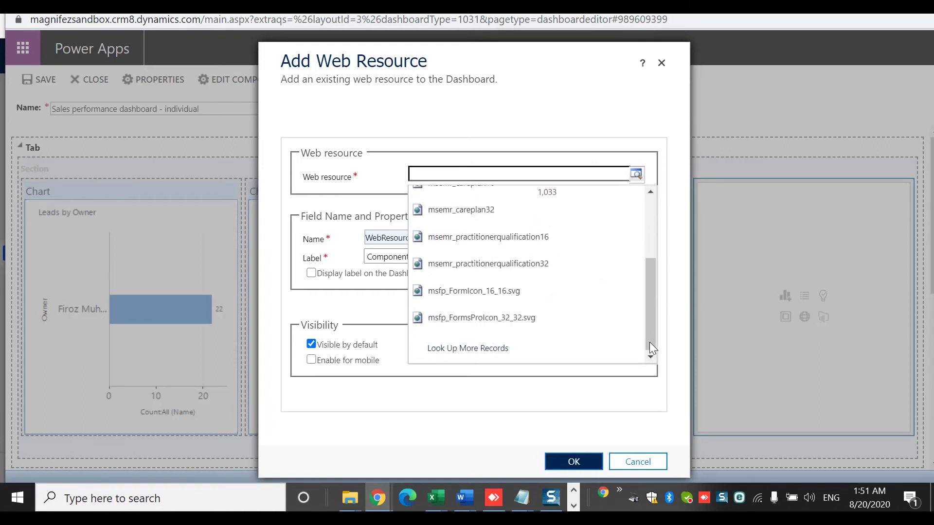
pyautogui.click(532, 349)
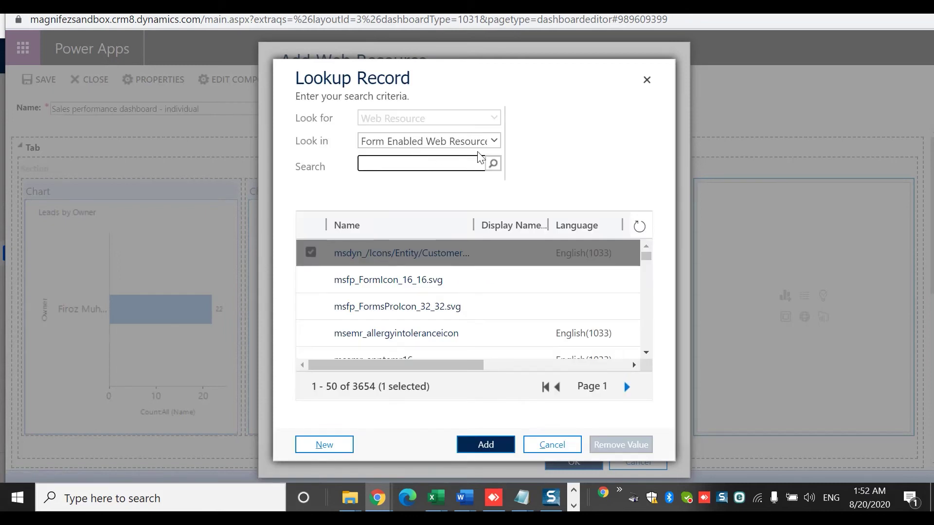
pyautogui.click(468, 146)
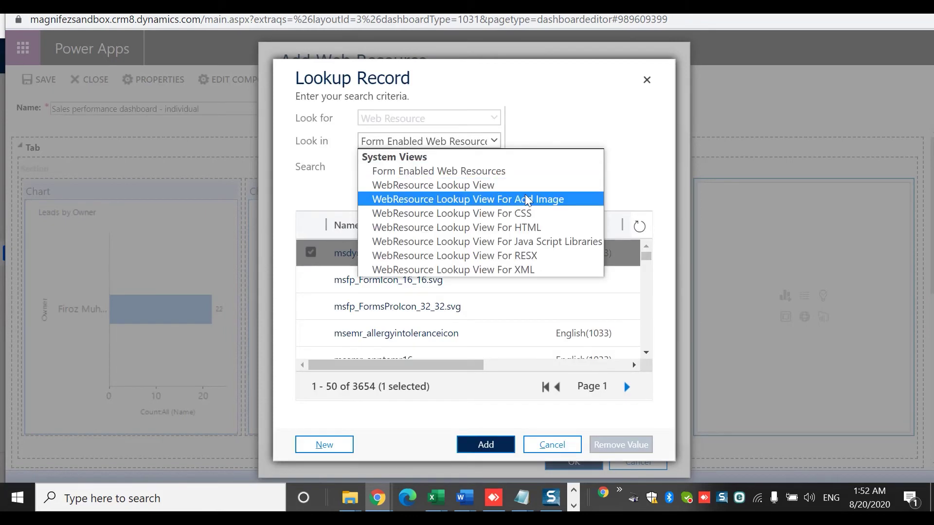
pyautogui.click(553, 227)
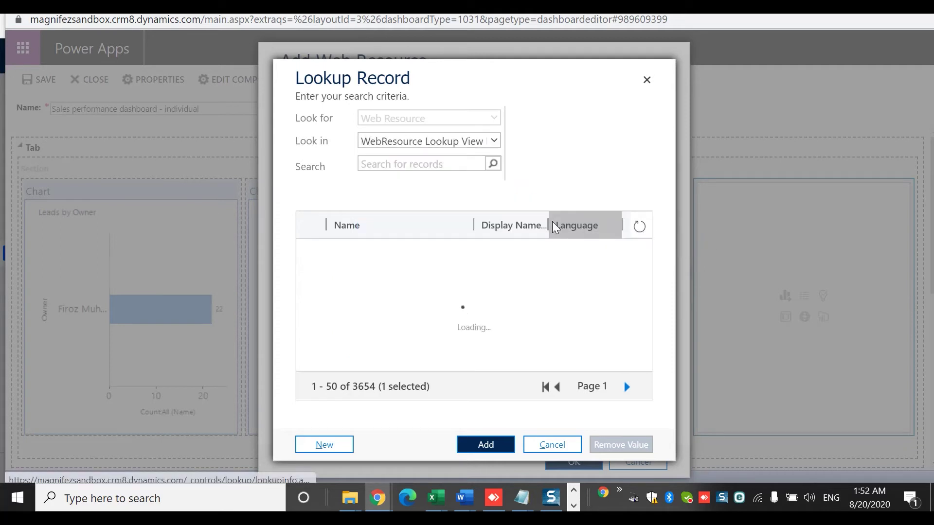
pyautogui.click(445, 337)
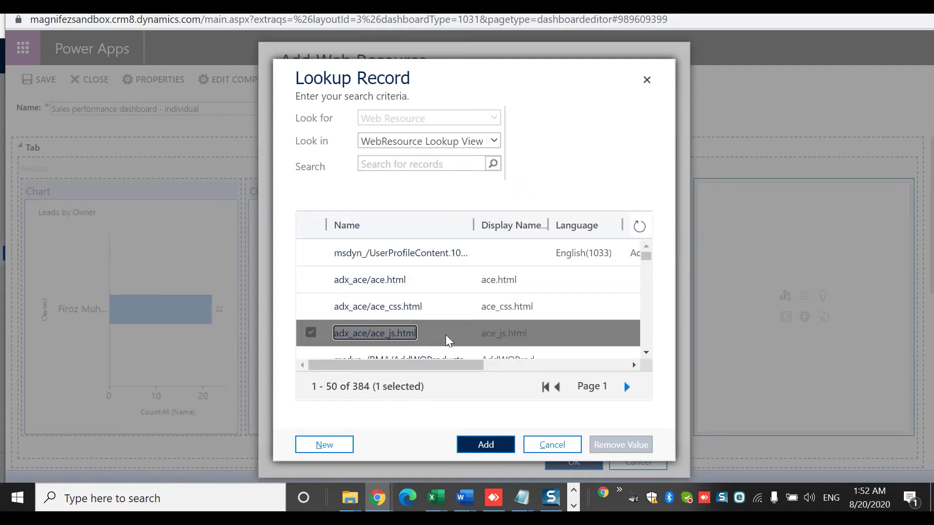
pyautogui.click(480, 446)
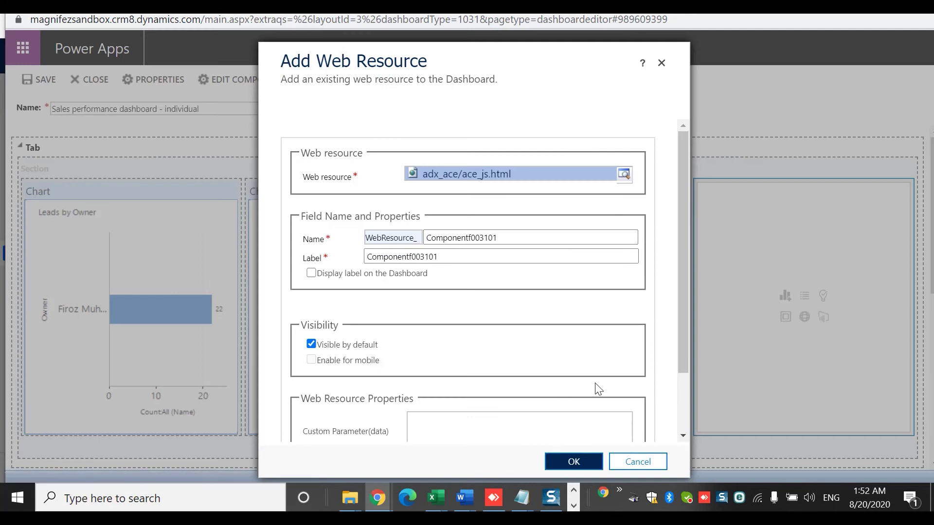
pyautogui.click(574, 462)
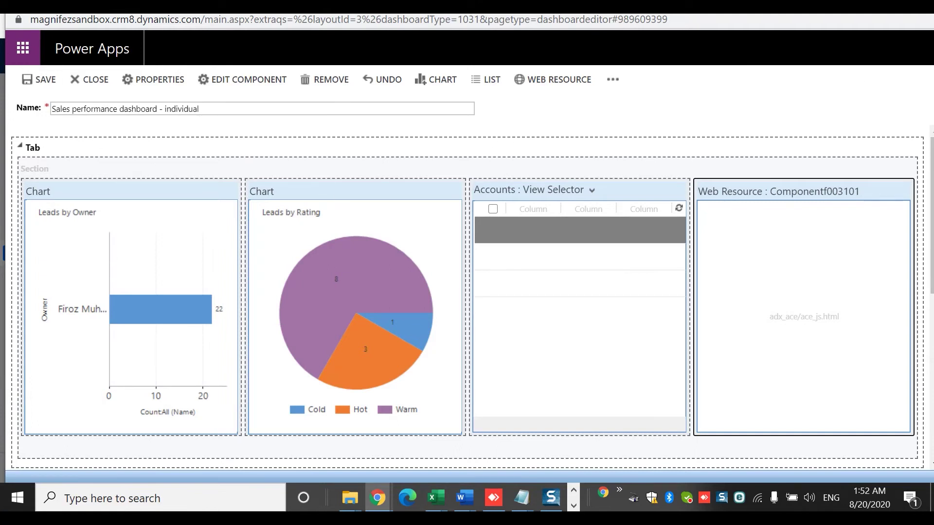
# Step: Review the dashboard layout from the chart columns down to the Opportunities list and close the dashboard editor
pyautogui.moveTo(931, 176)
pyautogui.mouseDown()
pyautogui.moveTo(930, 345)
pyautogui.moveTo(929, 176)
pyautogui.mouseUp()
pyautogui.moveTo(930, 239); pyautogui.dragTo(931, 399)
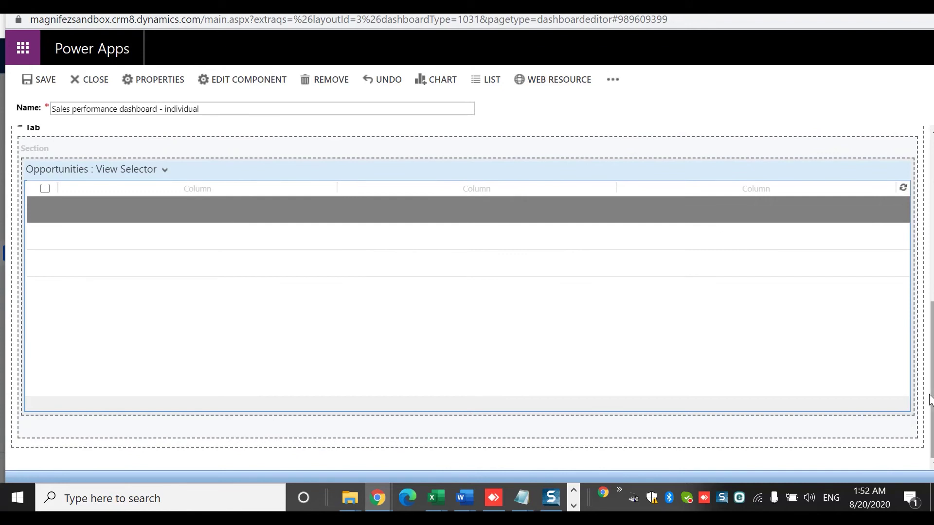
pyautogui.click(930, 180)
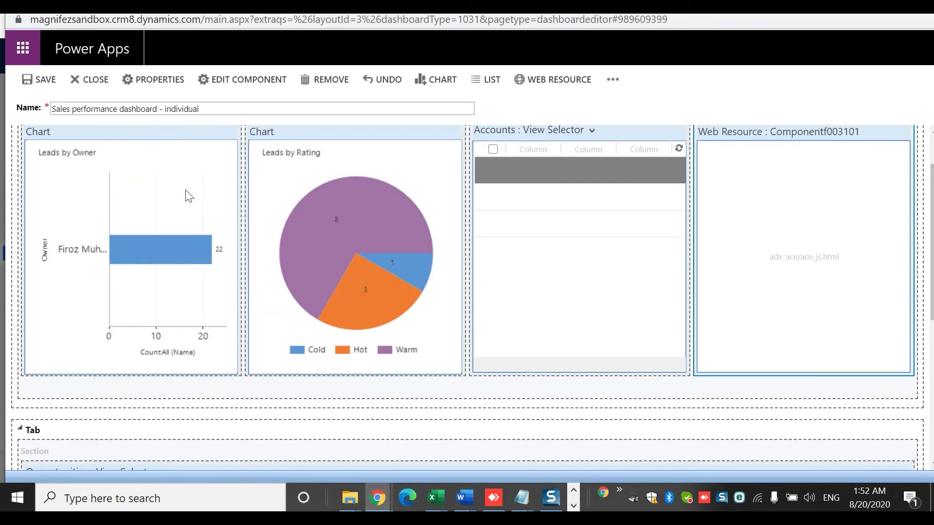
pyautogui.click(80, 82)
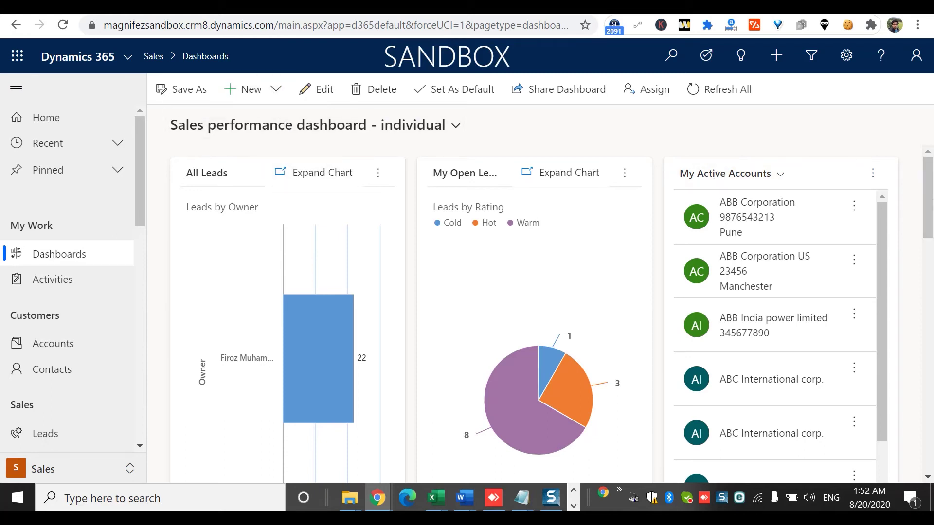
pyautogui.moveTo(932, 204)
pyautogui.mouseDown()
pyautogui.moveTo(931, 316)
pyautogui.moveTo(930, 204)
pyautogui.mouseUp()
pyautogui.click(455, 127)
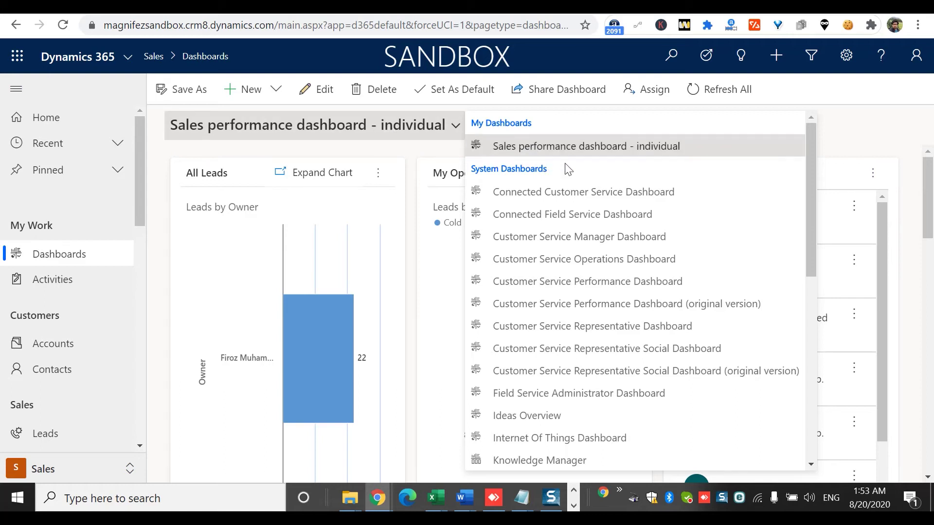
pyautogui.click(276, 91)
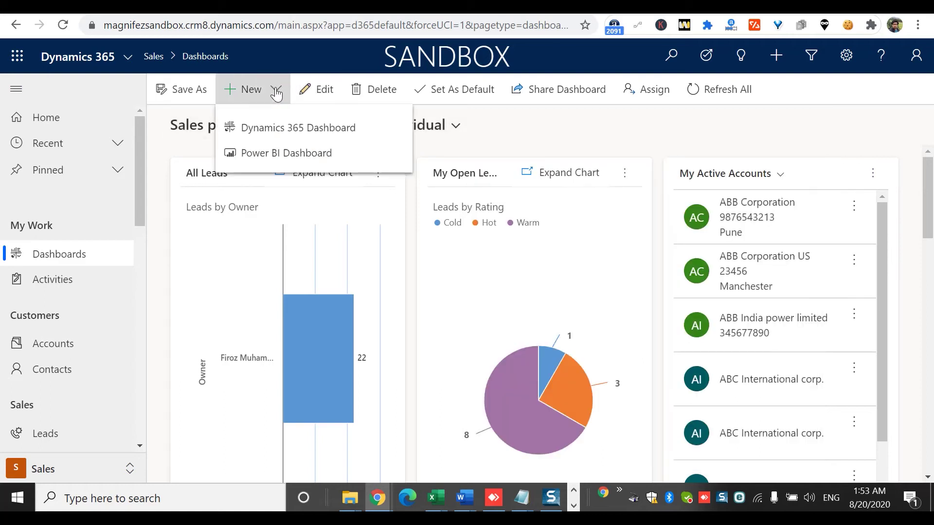
pyautogui.click(606, 132)
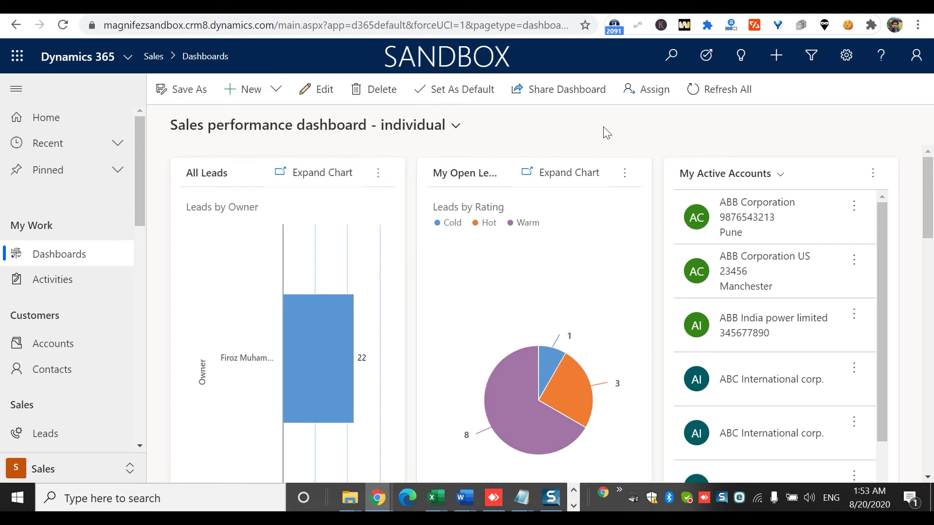
pyautogui.click(456, 126)
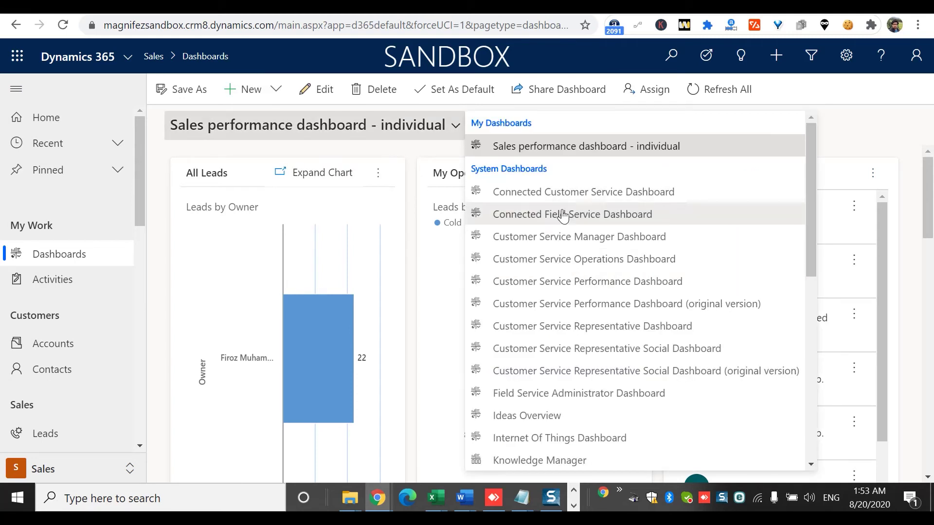
pyautogui.click(842, 132)
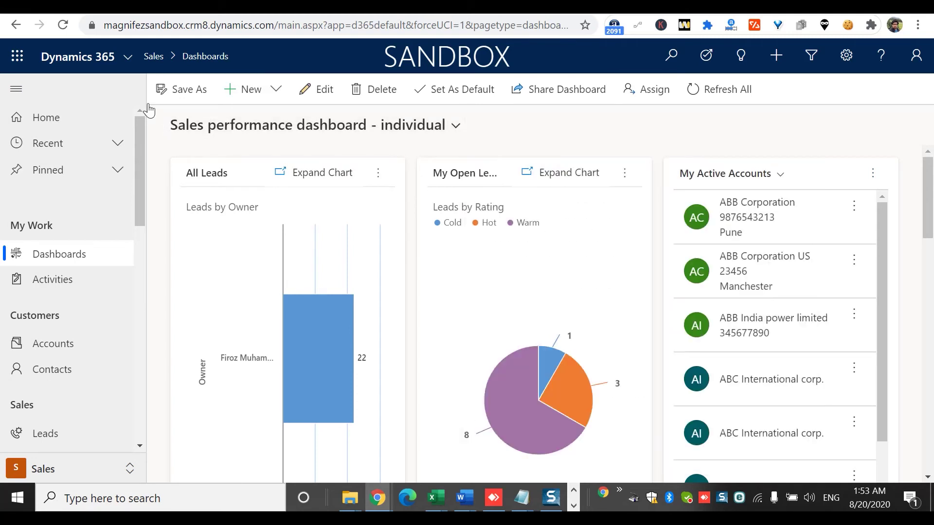
# Step: Save a copy of the dashboard as "Sales performance dashboard - teams" with the description "Performance dashboard for teams"
pyautogui.click(187, 96)
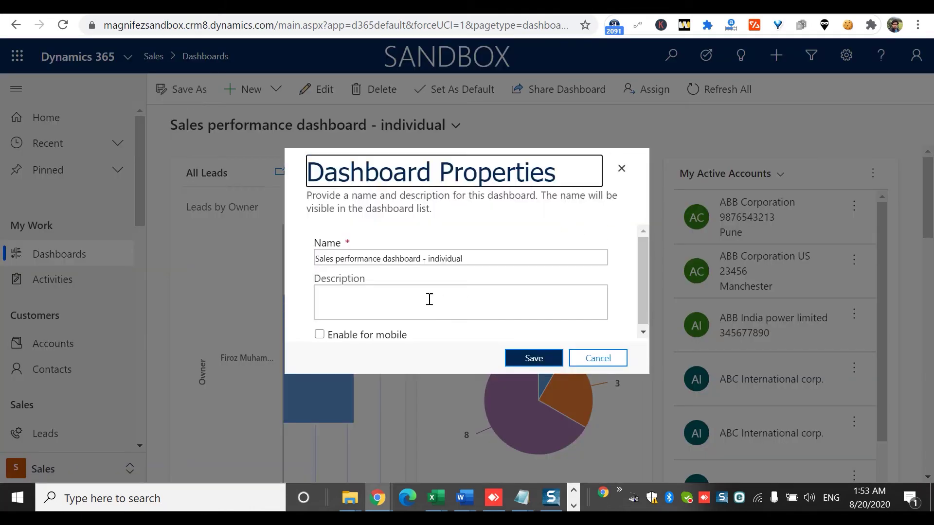
pyautogui.doubleClick(450, 258)
pyautogui.write('teams')
pyautogui.click(477, 296)
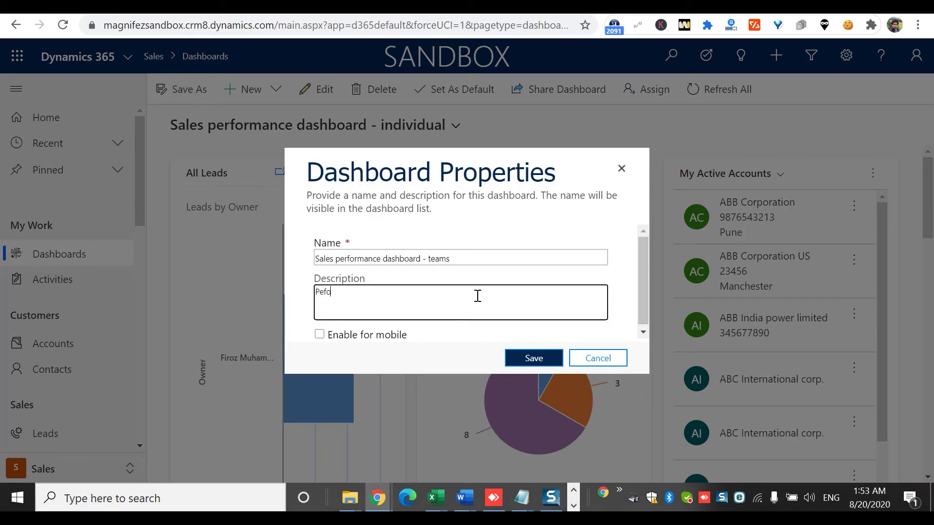
pyautogui.write('Peformande')
pyautogui.press('BackSpace')
pyautogui.press('BackSpace')
pyautogui.press('BackSpace')
pyautogui.write('e dashboard for teams')
pyautogui.rightClick(340, 292)
pyautogui.click(471, 37)
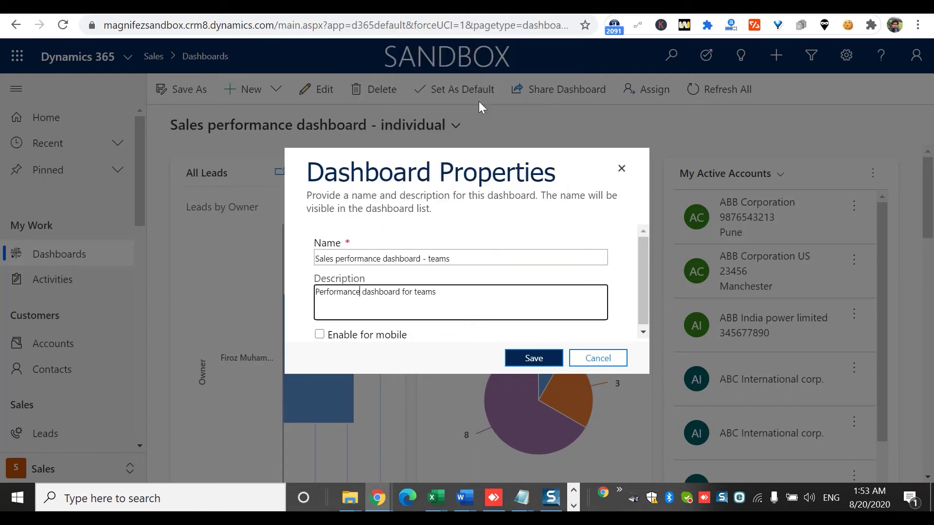
pyautogui.click(320, 334)
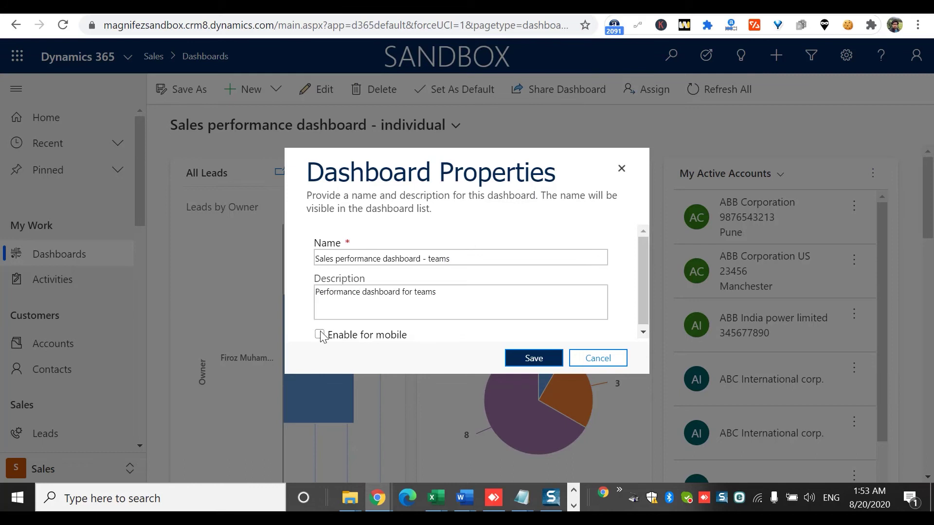
pyautogui.click(538, 364)
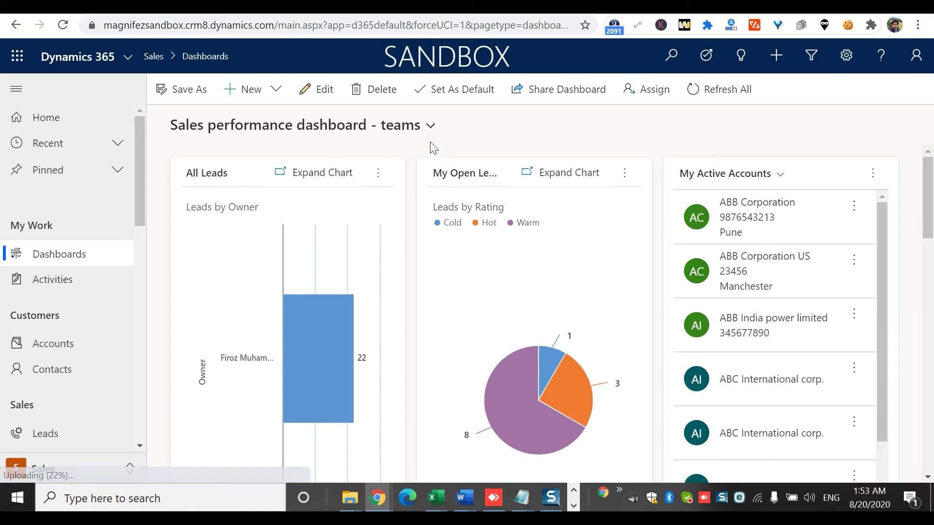
pyautogui.click(431, 126)
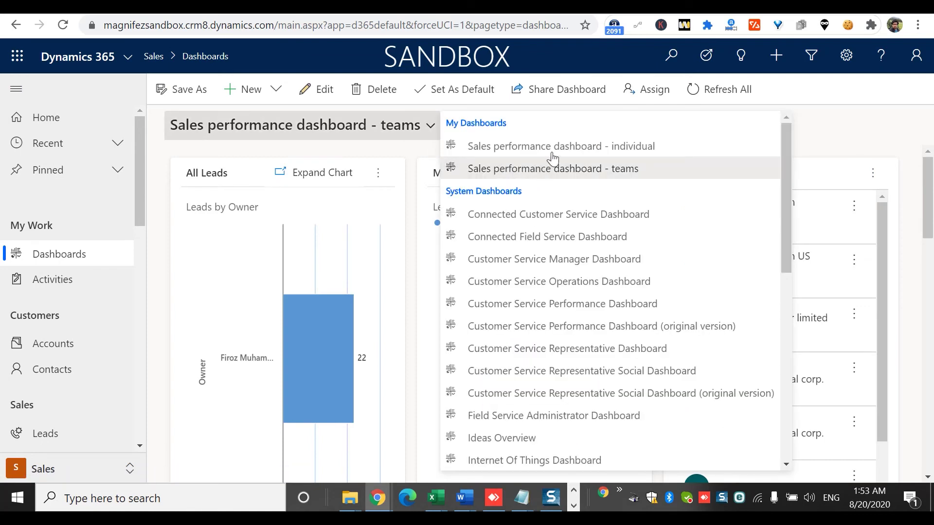
pyautogui.click(811, 131)
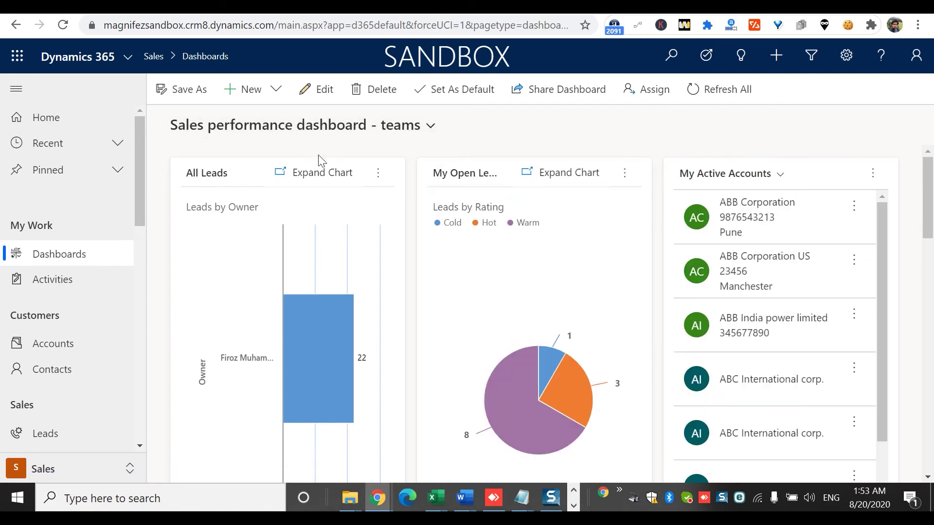
pyautogui.click(395, 98)
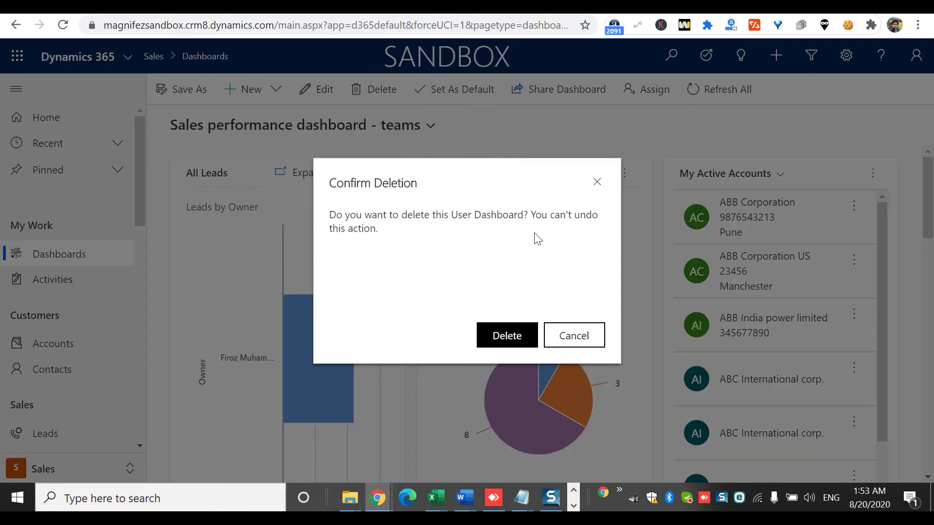
pyautogui.click(573, 335)
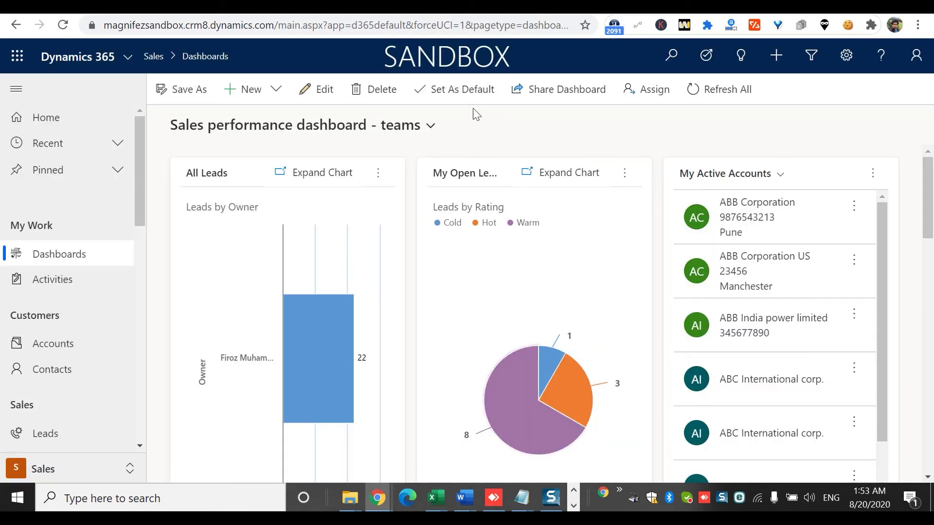
# Step: Switch to "Sales performance dashboard - individual" and set it as the default dashboard
pyautogui.click(430, 125)
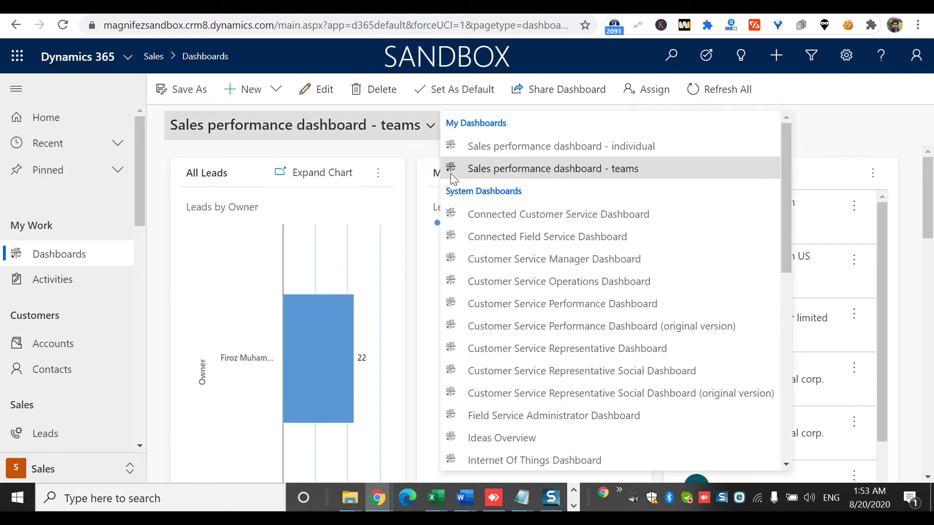
pyautogui.click(534, 147)
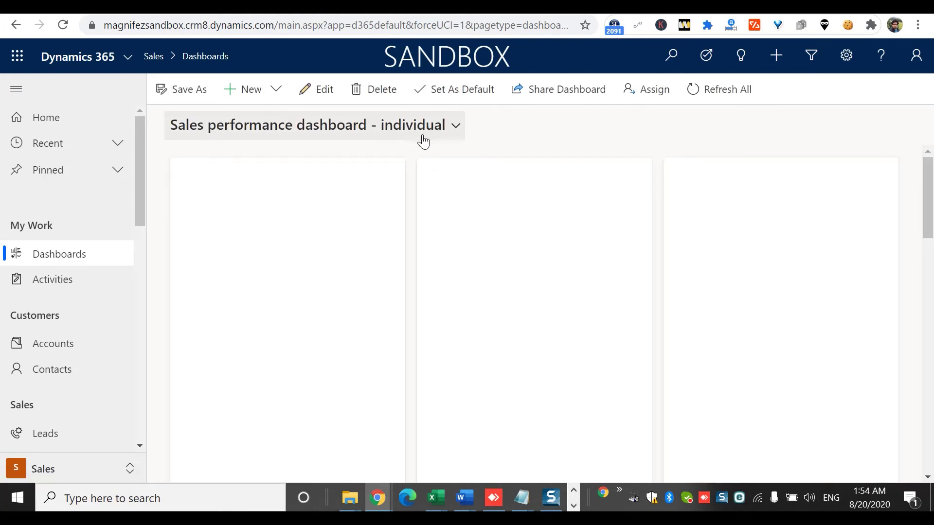
pyautogui.click(442, 96)
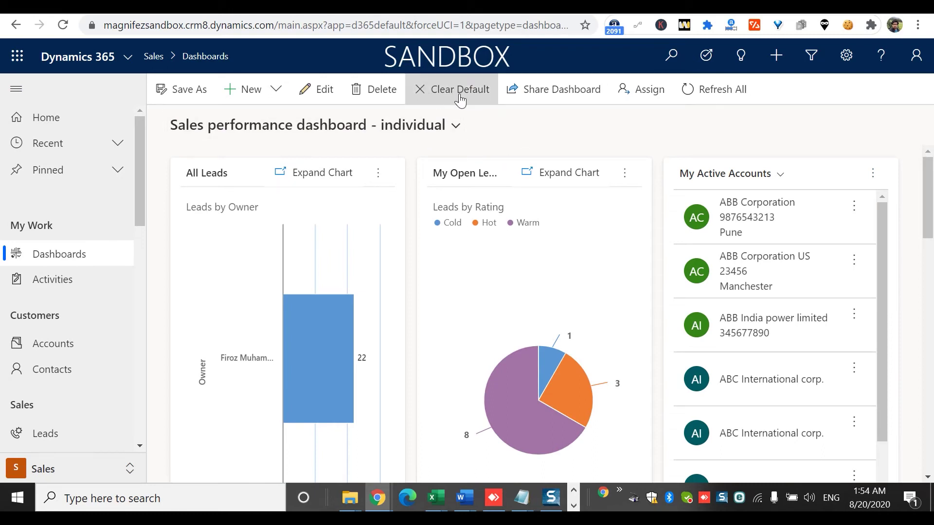
pyautogui.click(451, 132)
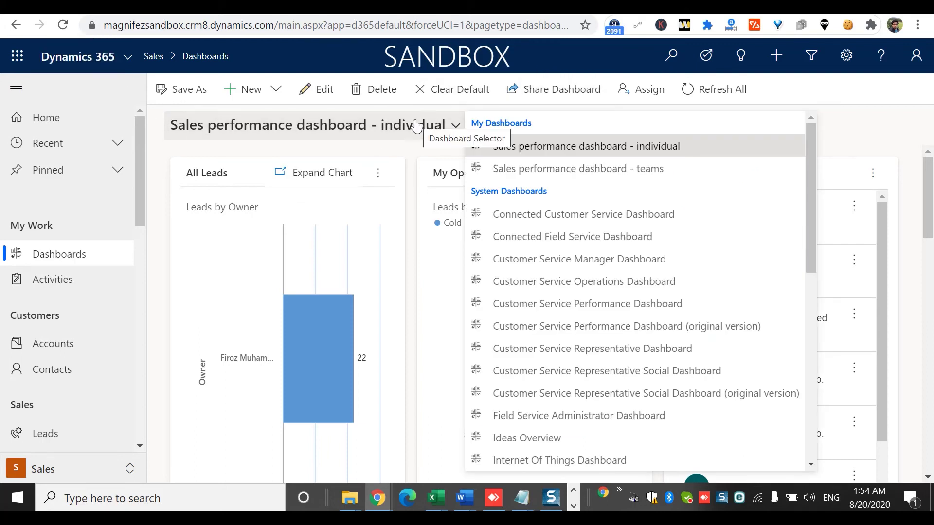
pyautogui.click(453, 126)
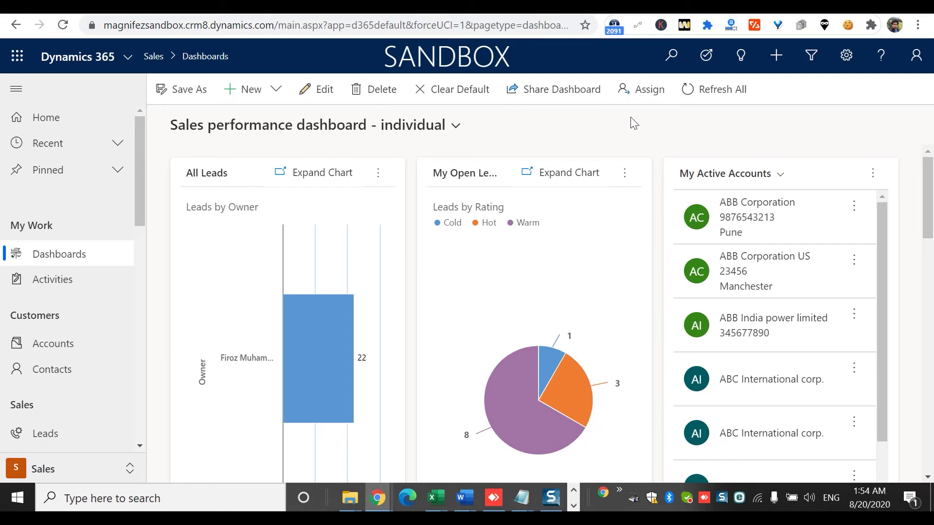
pyautogui.click(916, 55)
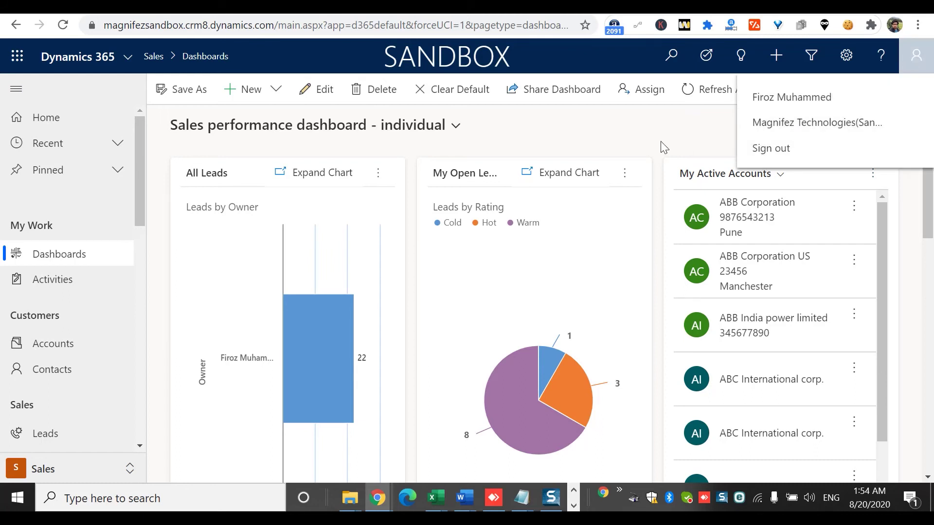
pyautogui.click(623, 144)
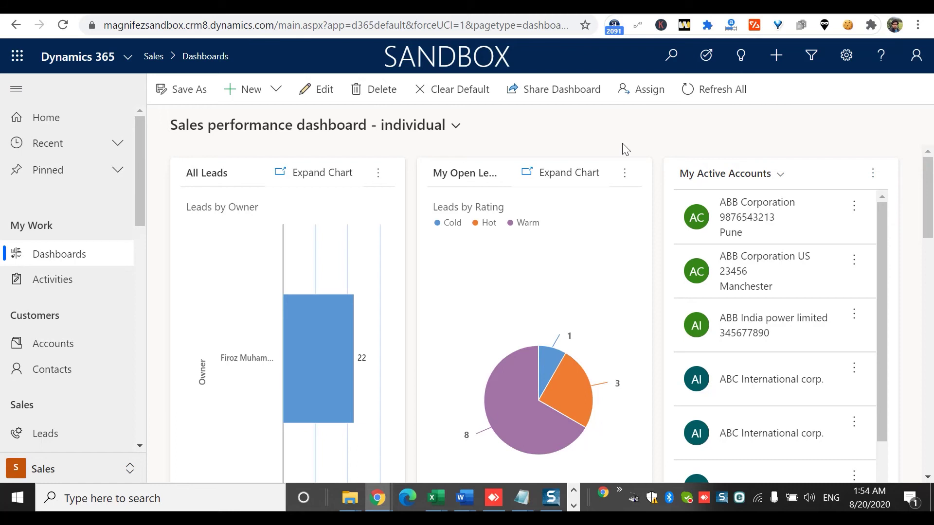
# Step: Add Support Magnifez and two individual users from the Enabled Users view to the dashboard's sharing list
pyautogui.click(550, 106)
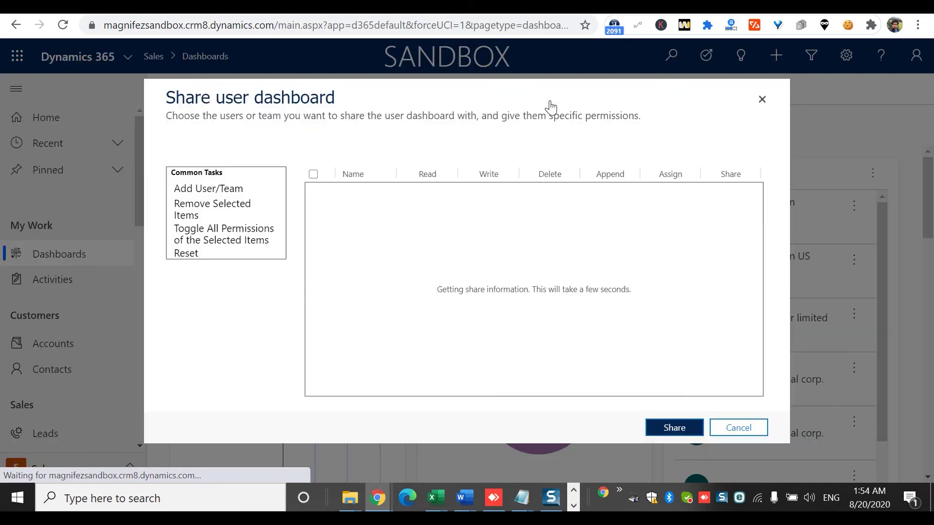
pyautogui.click(232, 192)
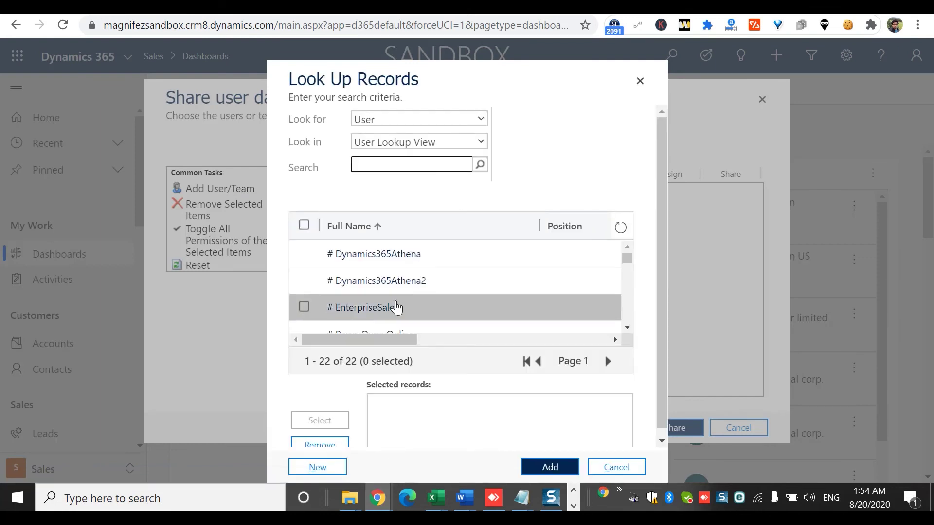
pyautogui.click(431, 143)
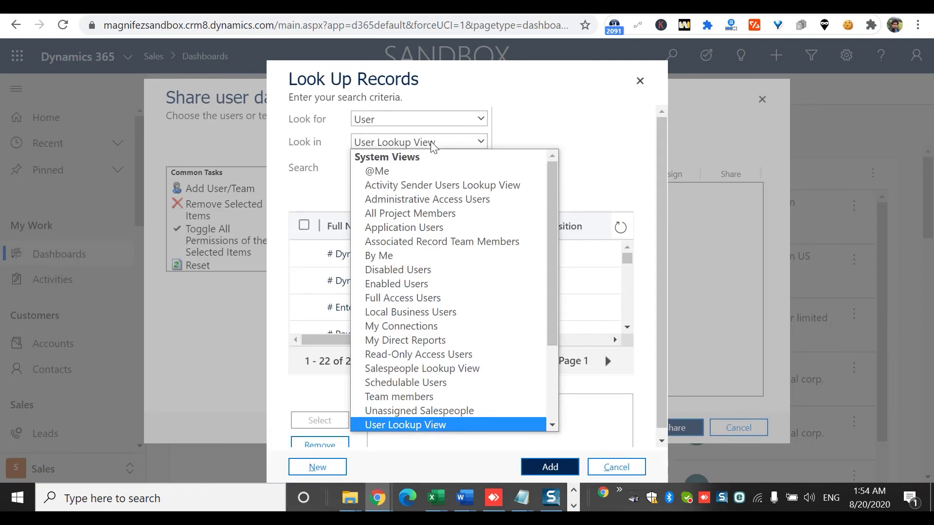
pyautogui.click(431, 285)
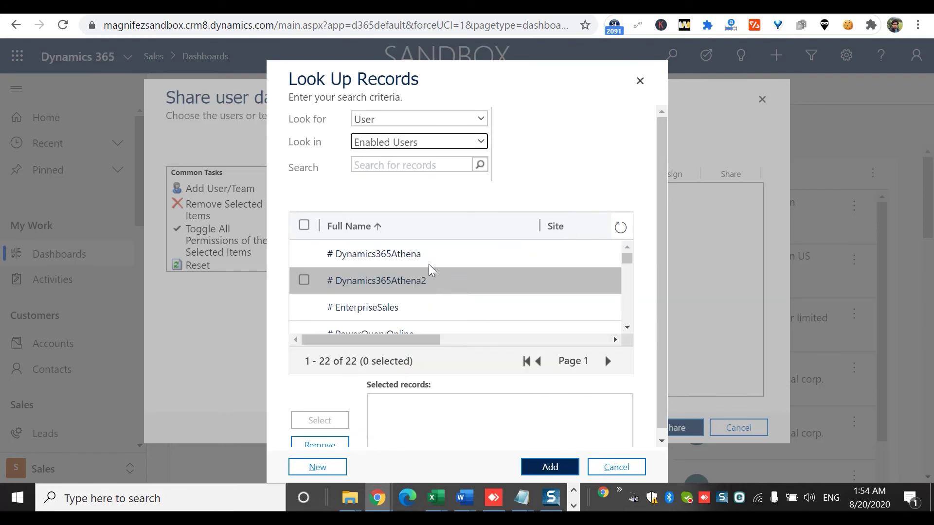
pyautogui.moveTo(627, 261); pyautogui.dragTo(628, 321)
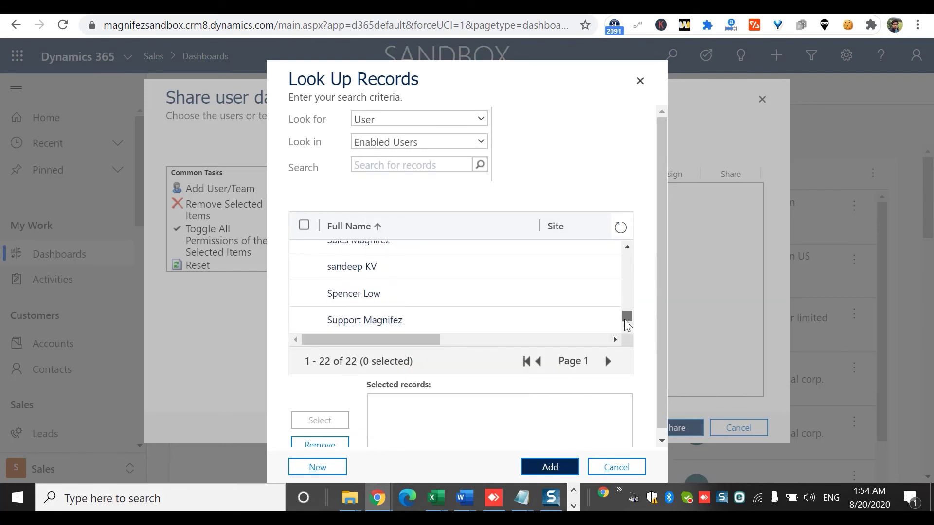
pyautogui.click(442, 269)
pyautogui.click(437, 317)
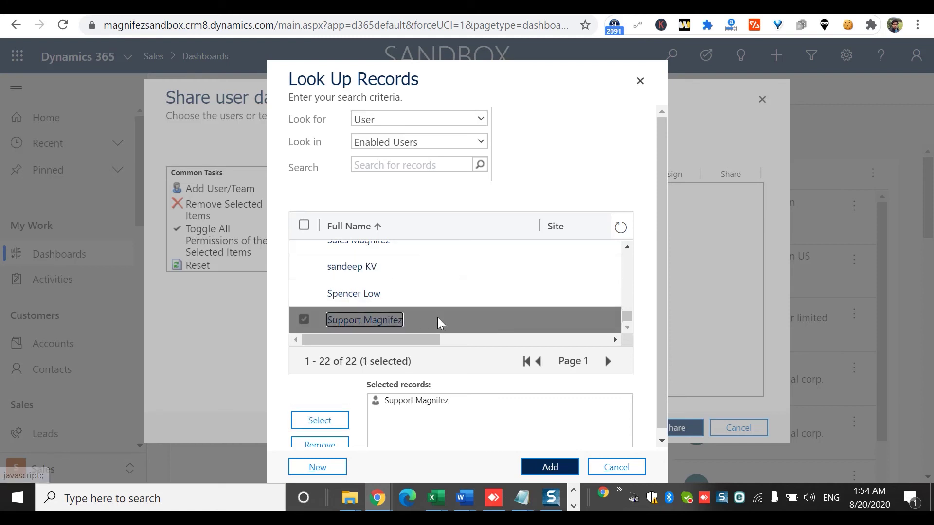
pyautogui.click(521, 279)
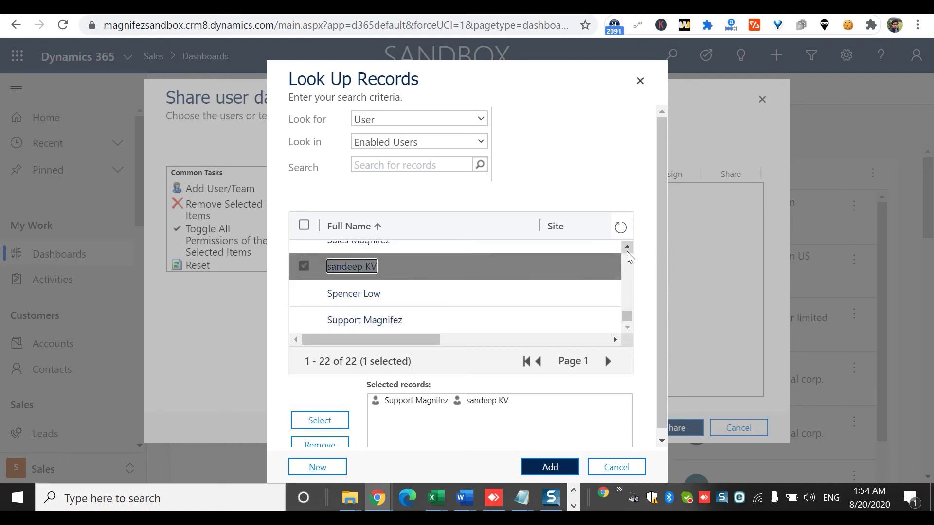
pyautogui.scroll(3, 630, 250)
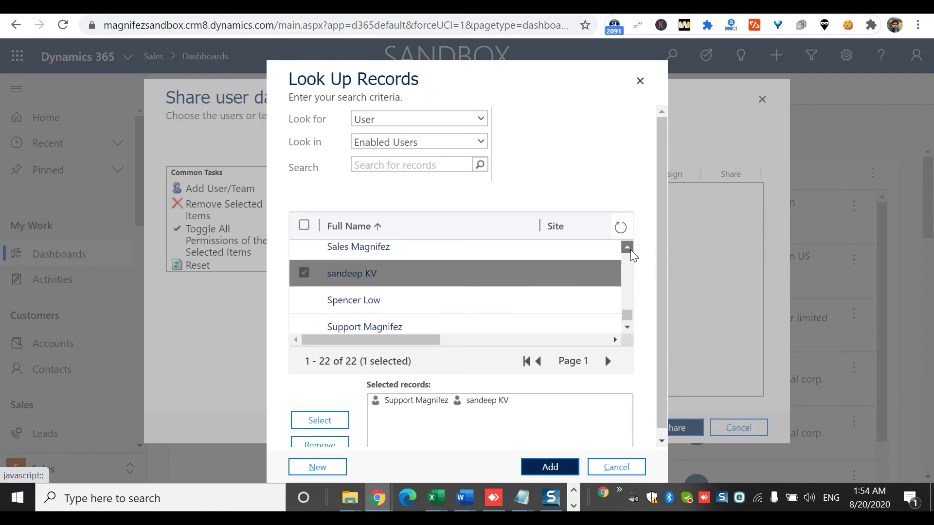
pyautogui.click(520, 272)
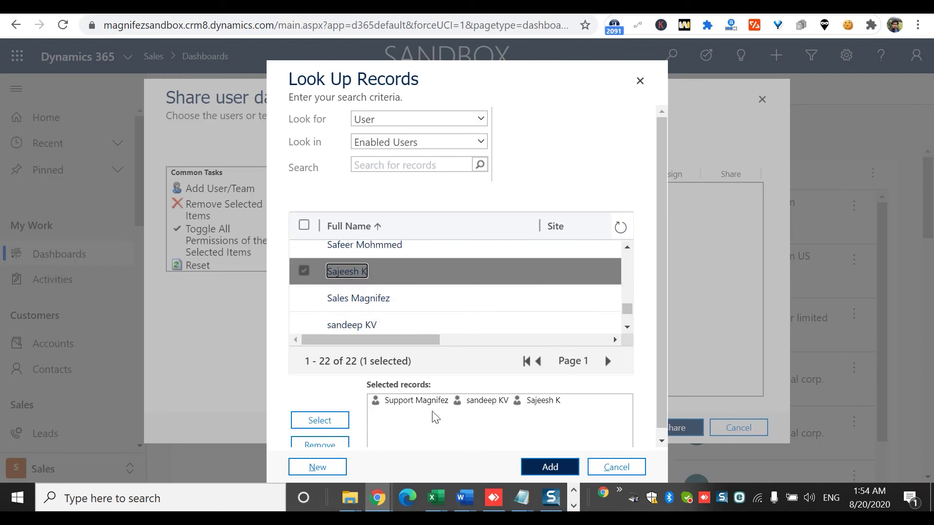
pyautogui.click(550, 467)
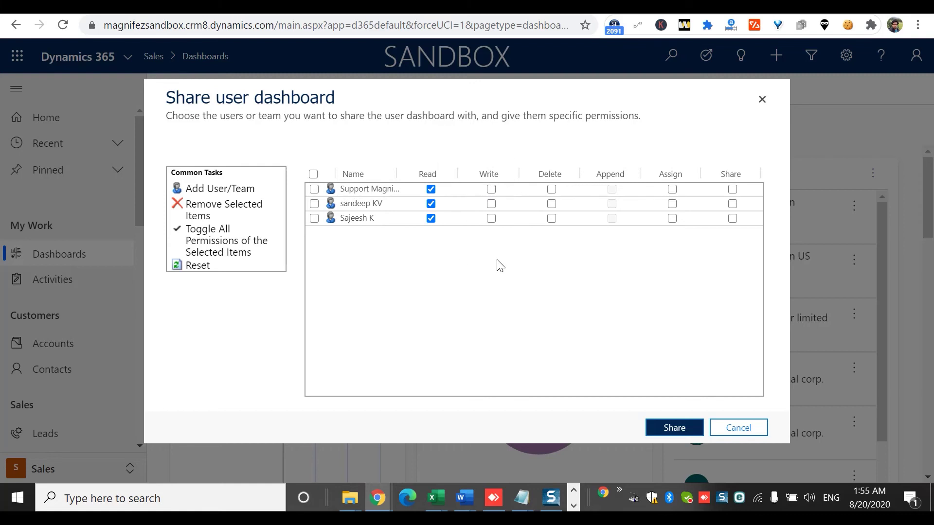
# Step: Grant Write permission to Support Magnifez and the second listed user, leave Assign and Share off, and share the dashboard
pyautogui.click(491, 191)
pyautogui.click(551, 206)
pyautogui.click(552, 206)
pyautogui.click(672, 205)
pyautogui.click(734, 204)
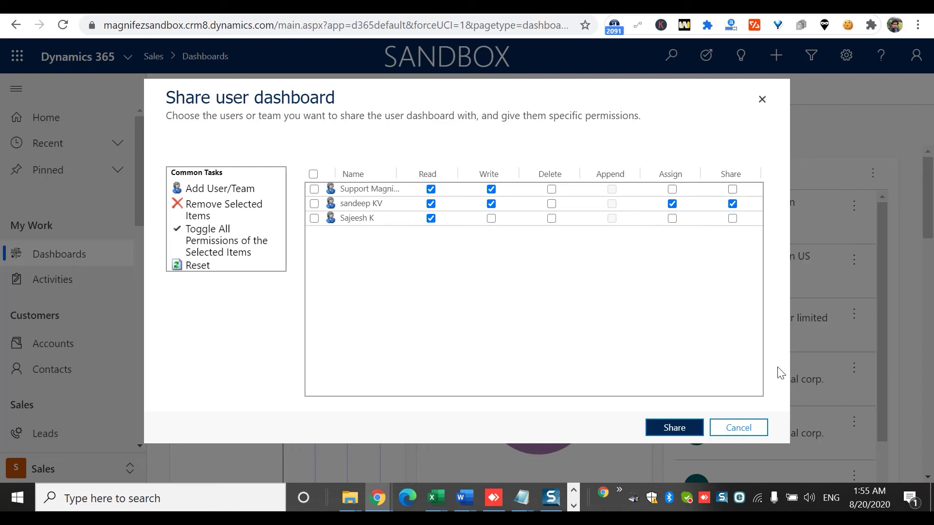
pyautogui.click(732, 205)
pyautogui.click(672, 205)
pyautogui.click(675, 428)
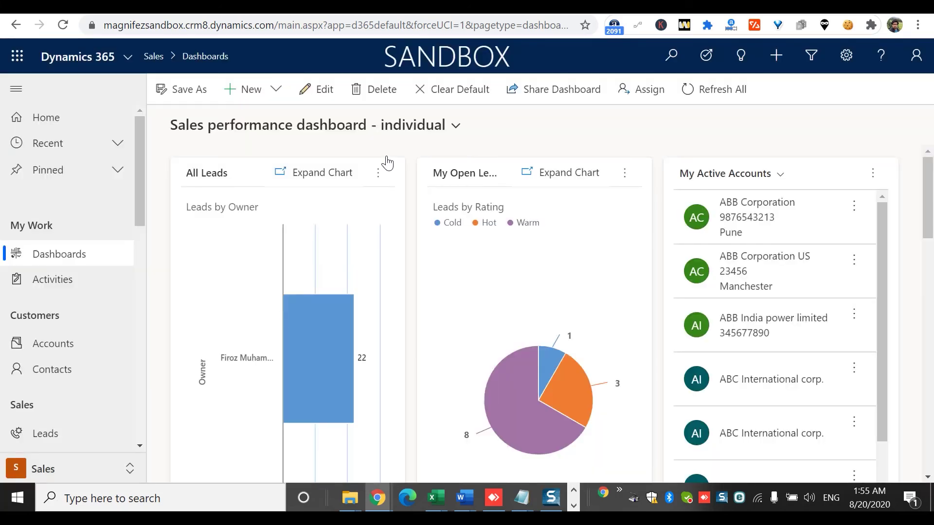
# Step: Reopen the dashboard's sharing settings, grant Delete permission to the second listed user and share again
pyautogui.click(532, 90)
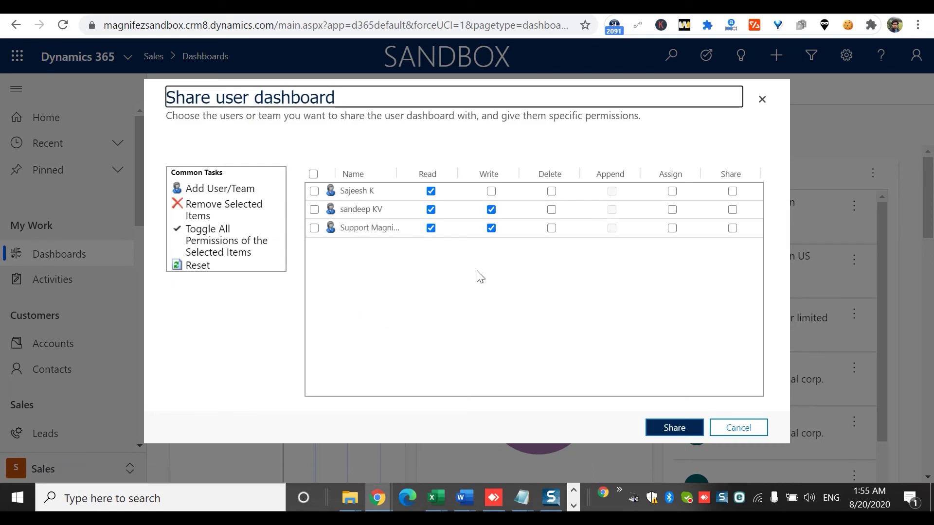
pyautogui.click(552, 210)
pyautogui.click(654, 425)
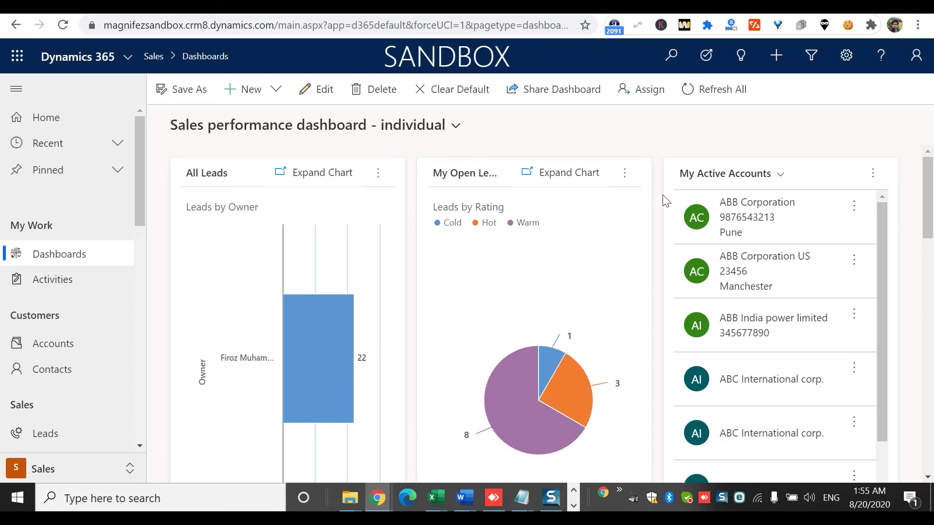
# Step: Review the saved sharing permissions, select and deselect all shared users, and leave the sharing settings without saving
pyautogui.click(554, 90)
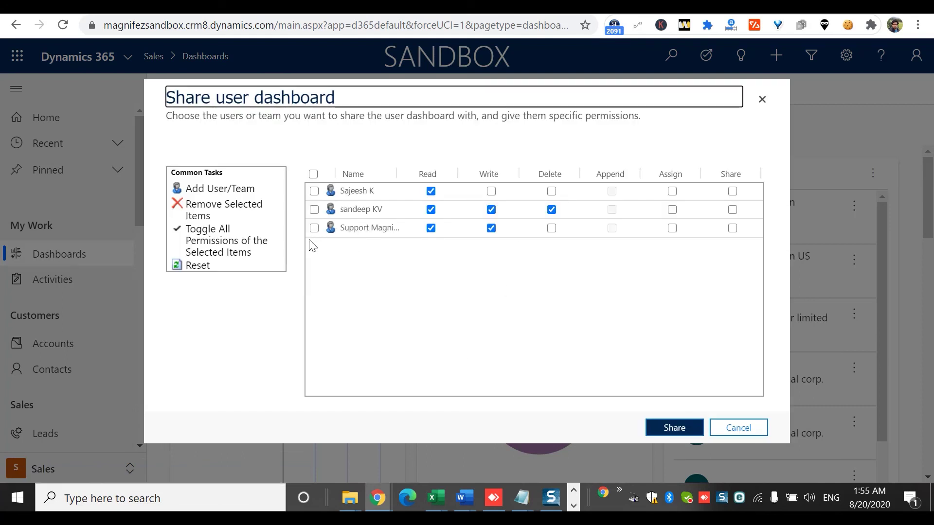
pyautogui.click(313, 173)
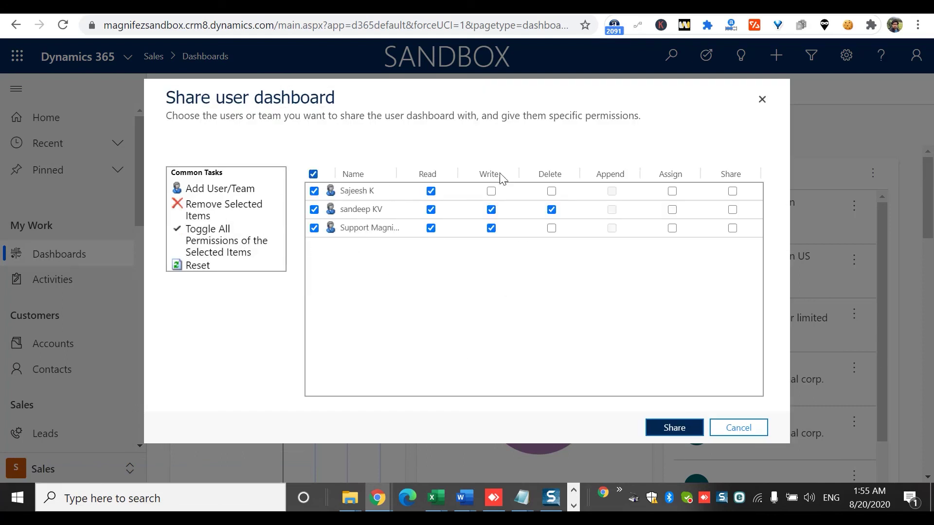
pyautogui.click(313, 174)
pyautogui.click(722, 429)
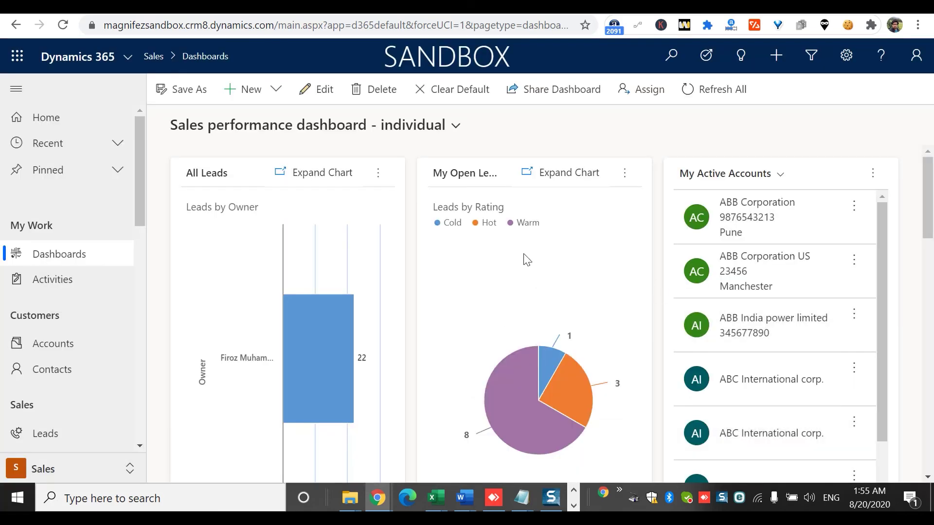
# Step: Try to assign the dashboard to the ITO team and dismiss the resulting dialog
pyautogui.click(640, 89)
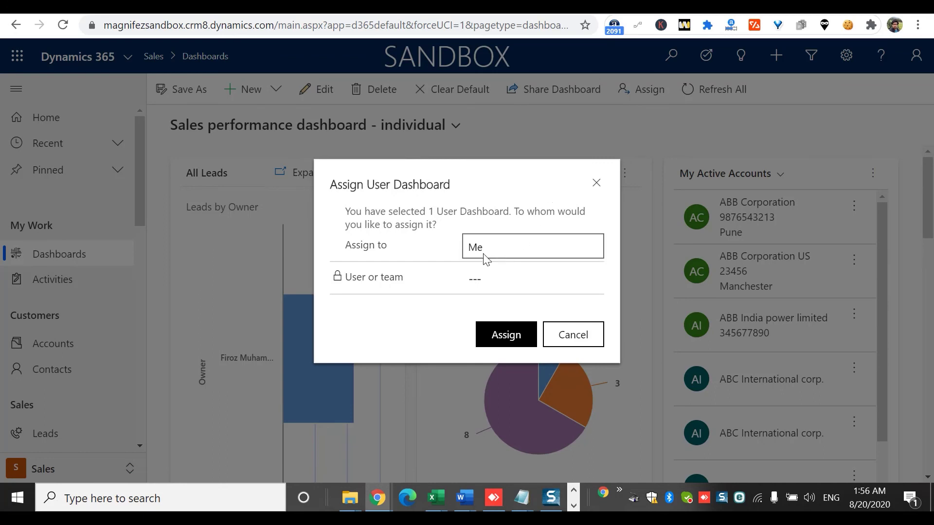
pyautogui.click(501, 258)
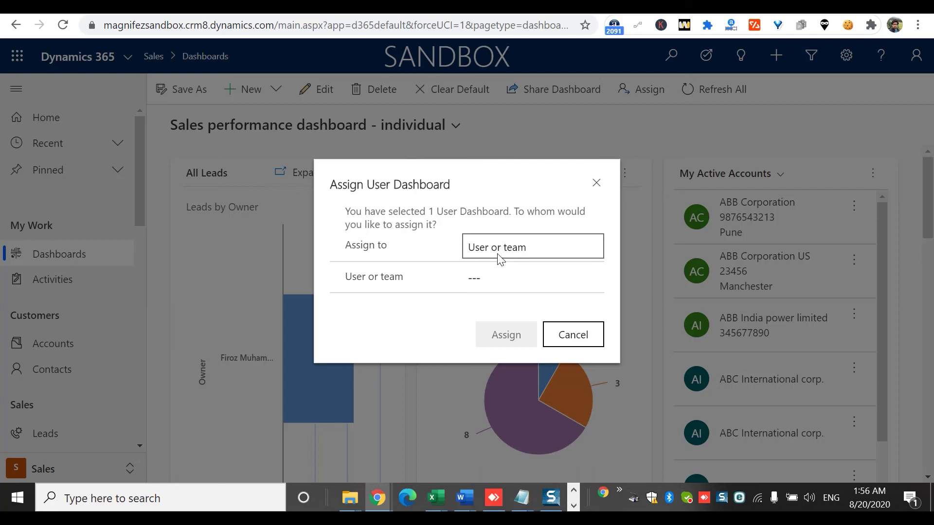
pyautogui.click(508, 287)
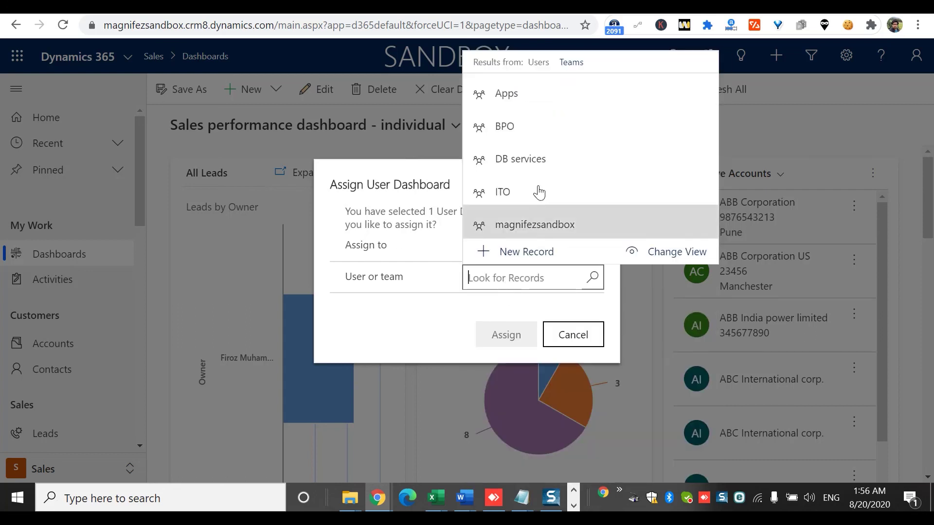
pyautogui.click(637, 191)
pyautogui.click(507, 336)
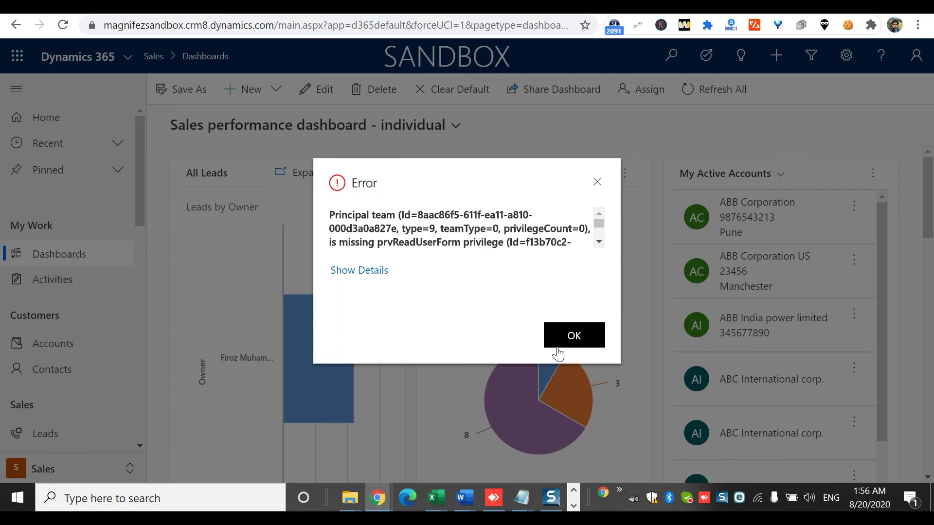
pyautogui.click(598, 182)
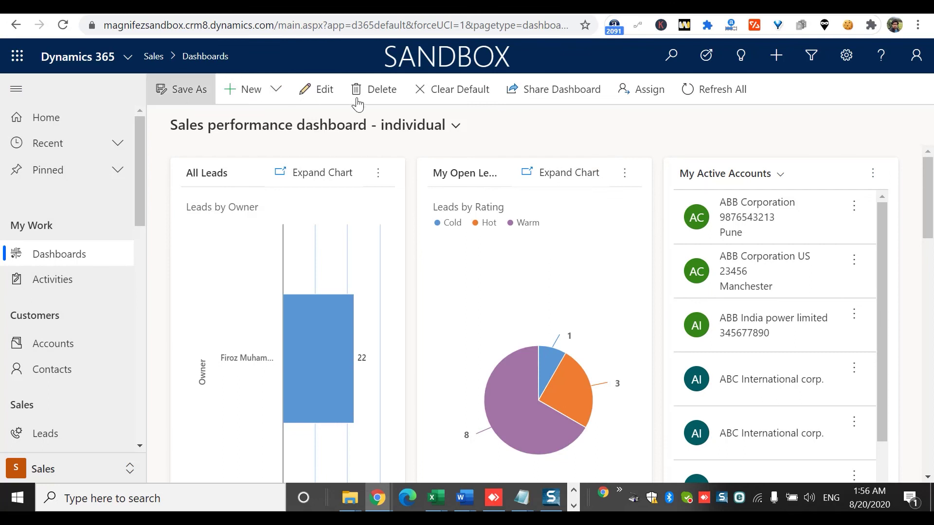
# Step: Open the dashboard in its editor, return to the dashboard page and end the editing session
pyautogui.click(318, 91)
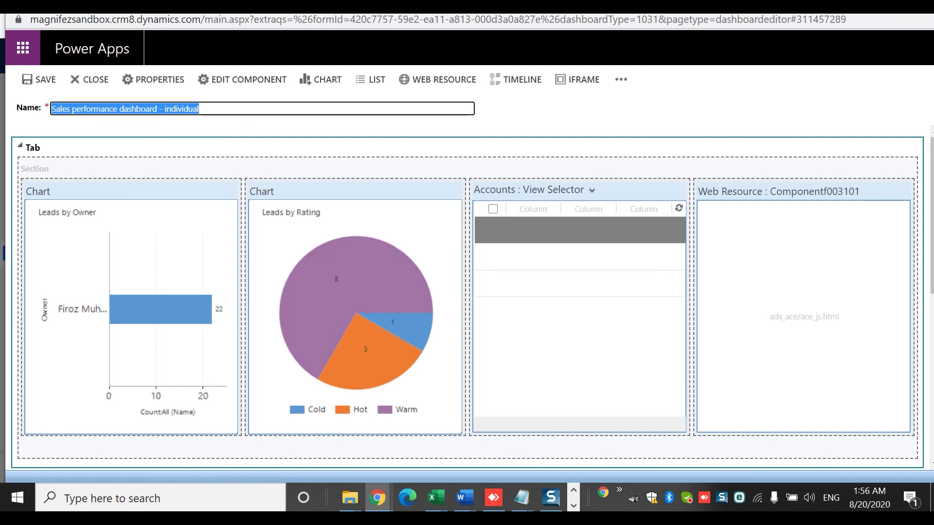
pyautogui.hotkey('alt', 'Tab')
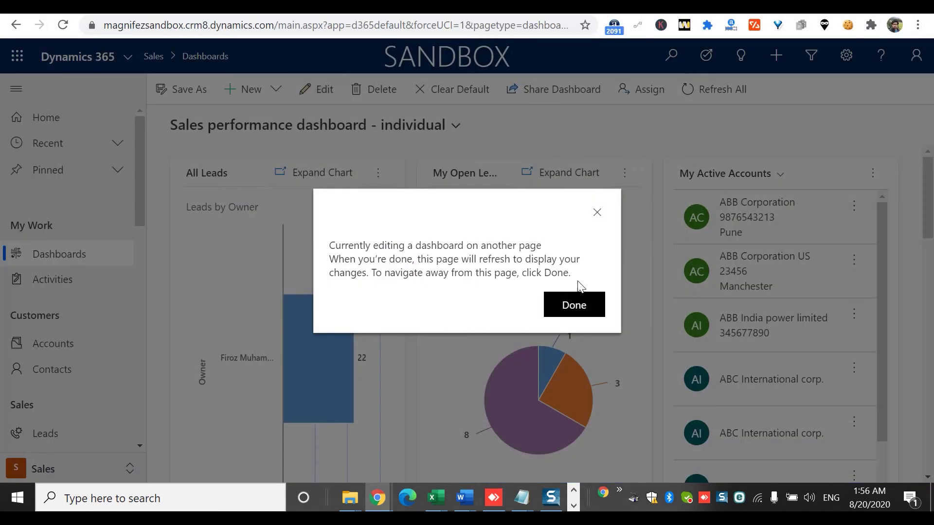
pyautogui.click(574, 305)
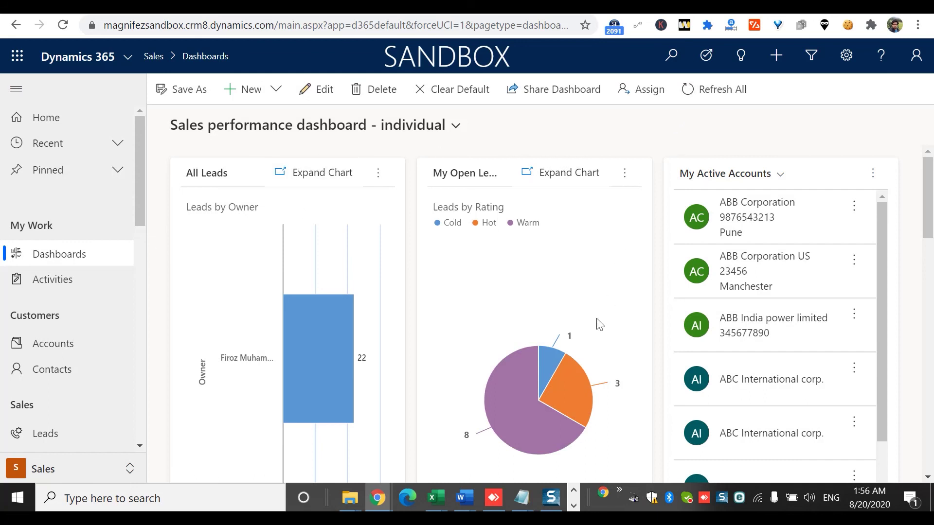
# Step: Refresh all dashboard components and look at the dashboard types available for creation
pyautogui.click(705, 90)
pyautogui.click(281, 83)
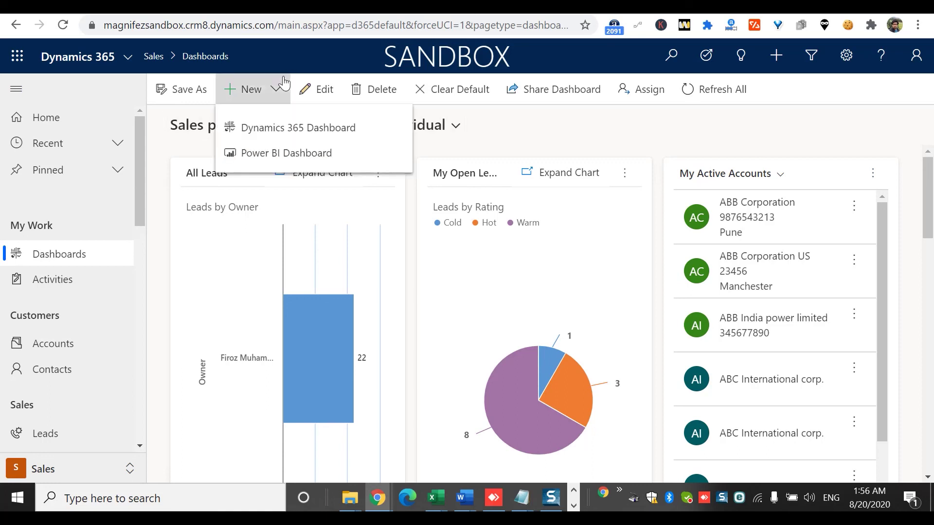
pyautogui.click(534, 125)
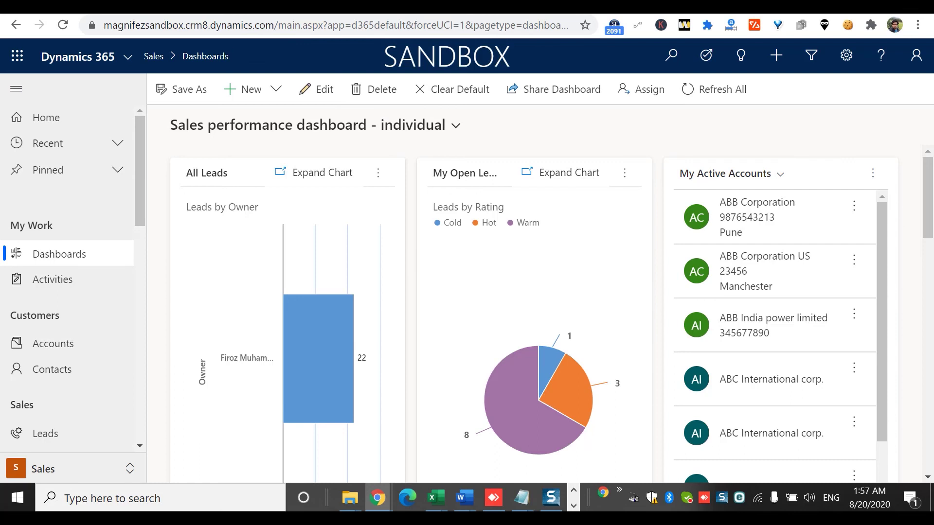
pyautogui.scroll(-10, 907, 358)
pyautogui.scroll(10, 901, 184)
pyautogui.hotkey('ctrl', 'a')
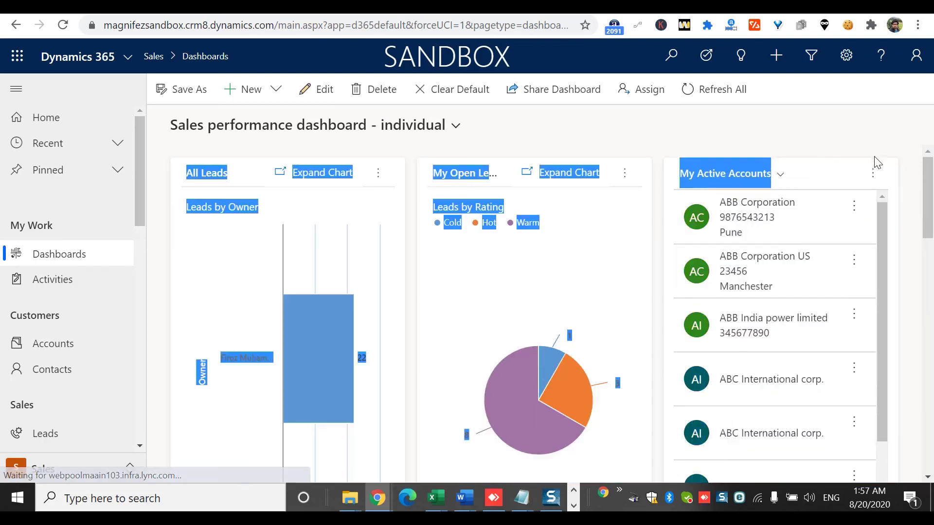
pyautogui.click(847, 131)
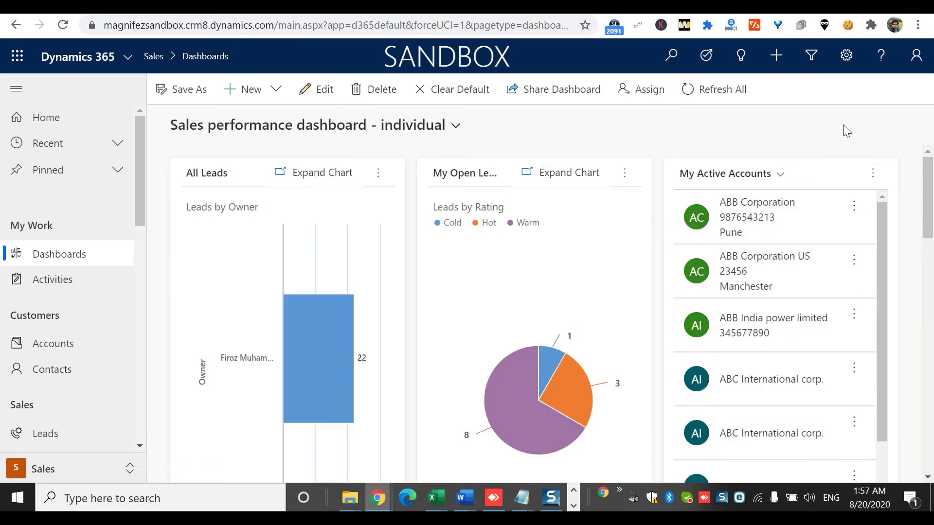